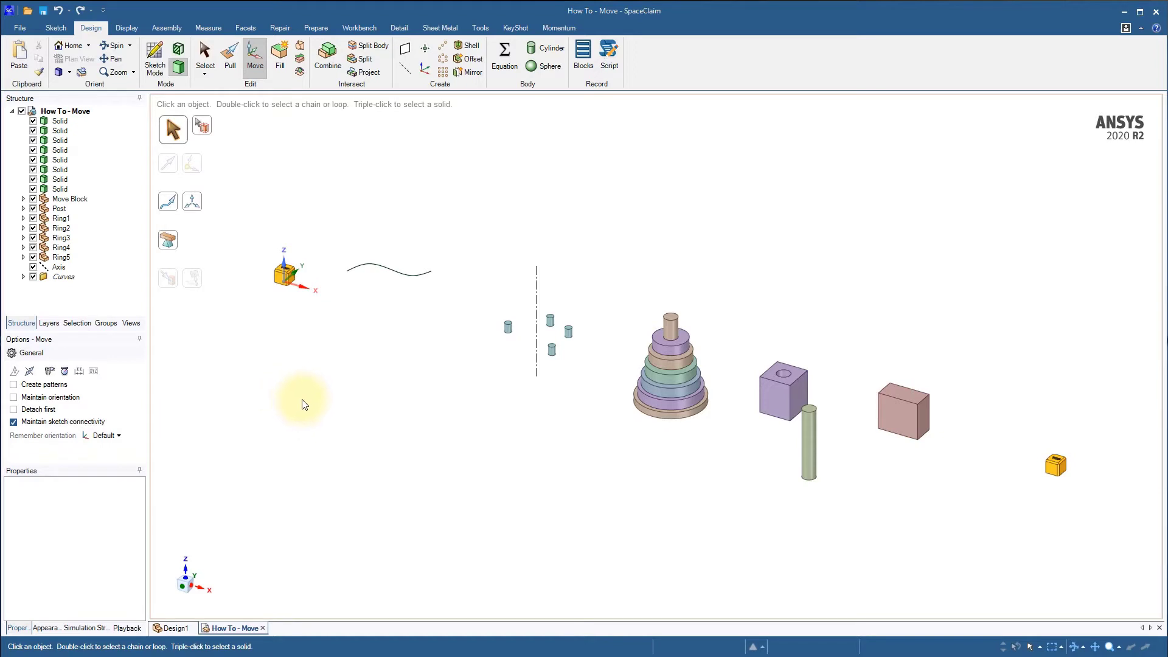
Step: Zoom in on the Move Block component and clear its selection
{"action": "left_click", "coordinate": [70, 199]}
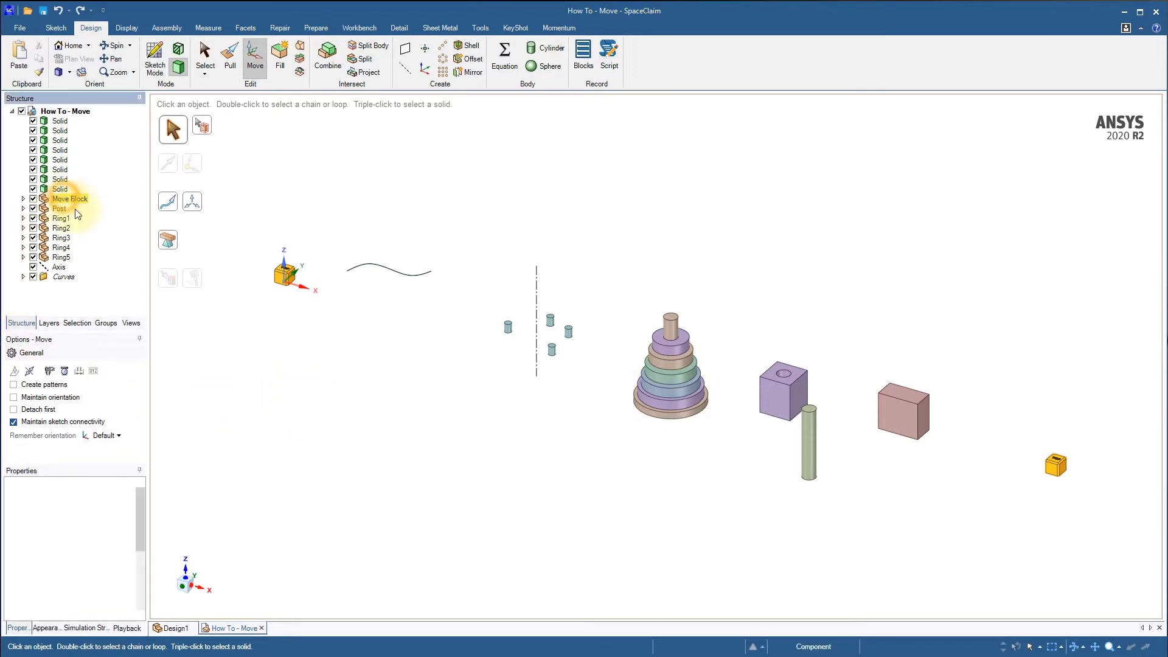
{"action": "key", "text": "z"}
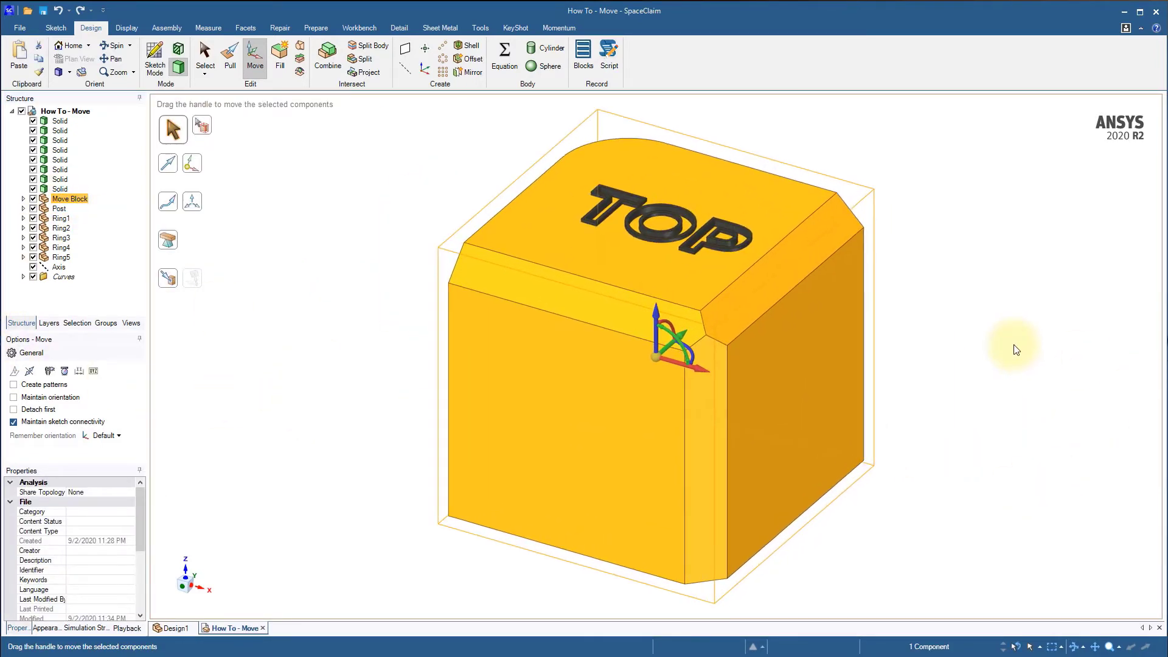
{"action": "left_click", "coordinate": [1014, 350]}
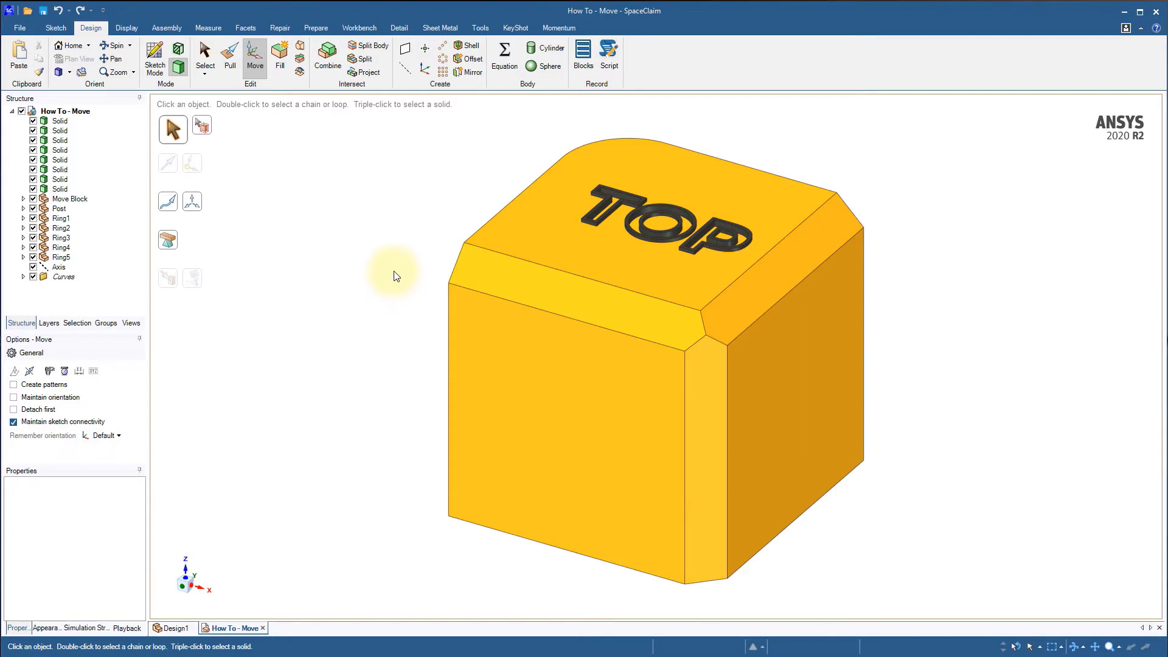
{"action": "scroll", "coordinate": [425, 293], "scroll_direction": "up", "scroll_amount": 1}
{"action": "scroll", "coordinate": [424, 294], "scroll_direction": "up", "scroll_amount": 2}
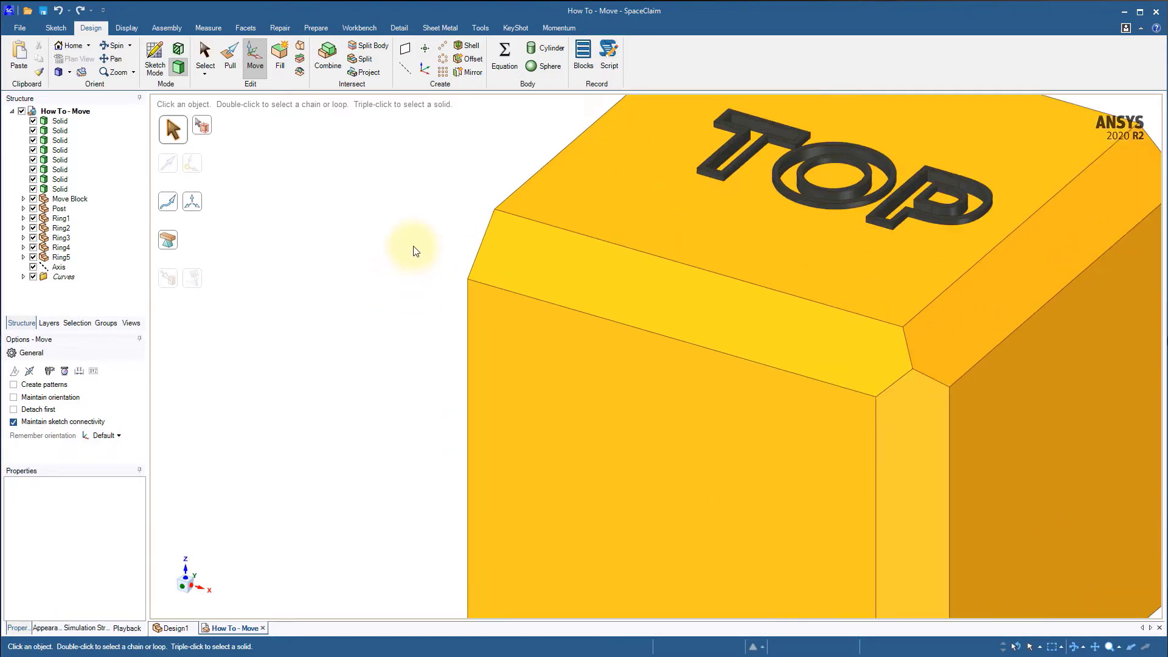
{"action": "left_click_drag", "start_coordinate": [414, 247], "coordinate": [499, 333]}
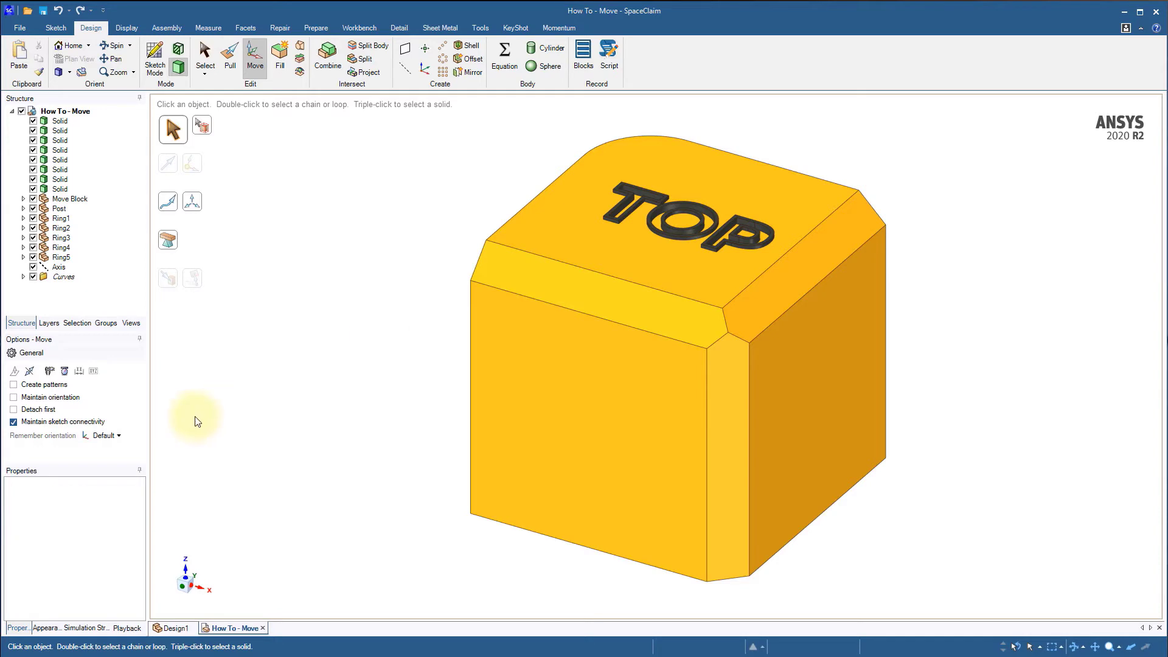
Step: Try selecting the block's whole solid directly and then with a box selection around it, clearing the selection each time
{"action": "left_click", "coordinate": [511, 465]}
{"action": "triple_click", "coordinate": [511, 462]}
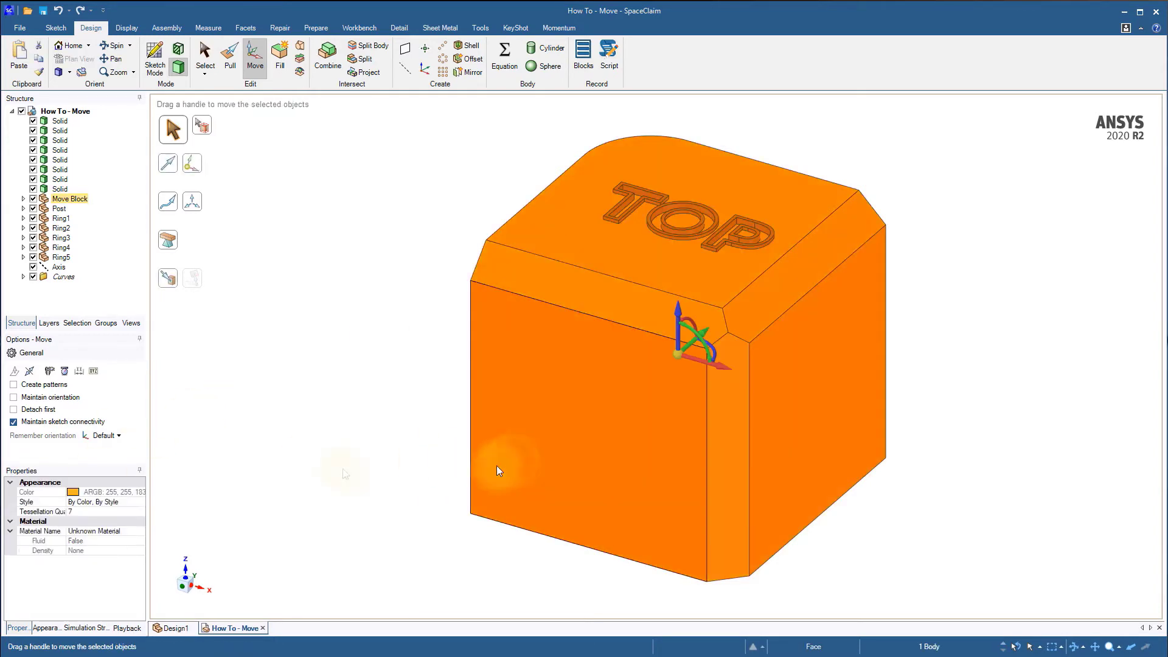
{"action": "left_click", "coordinate": [339, 470]}
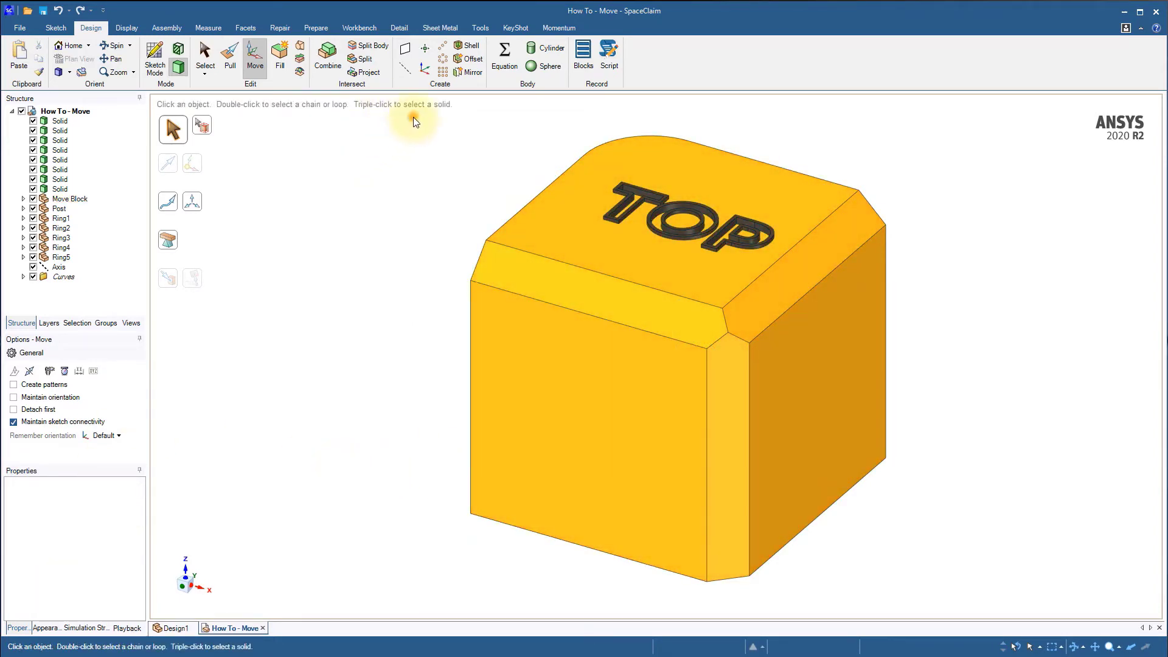
{"action": "left_click_drag", "start_coordinate": [414, 117], "coordinate": [984, 619]}
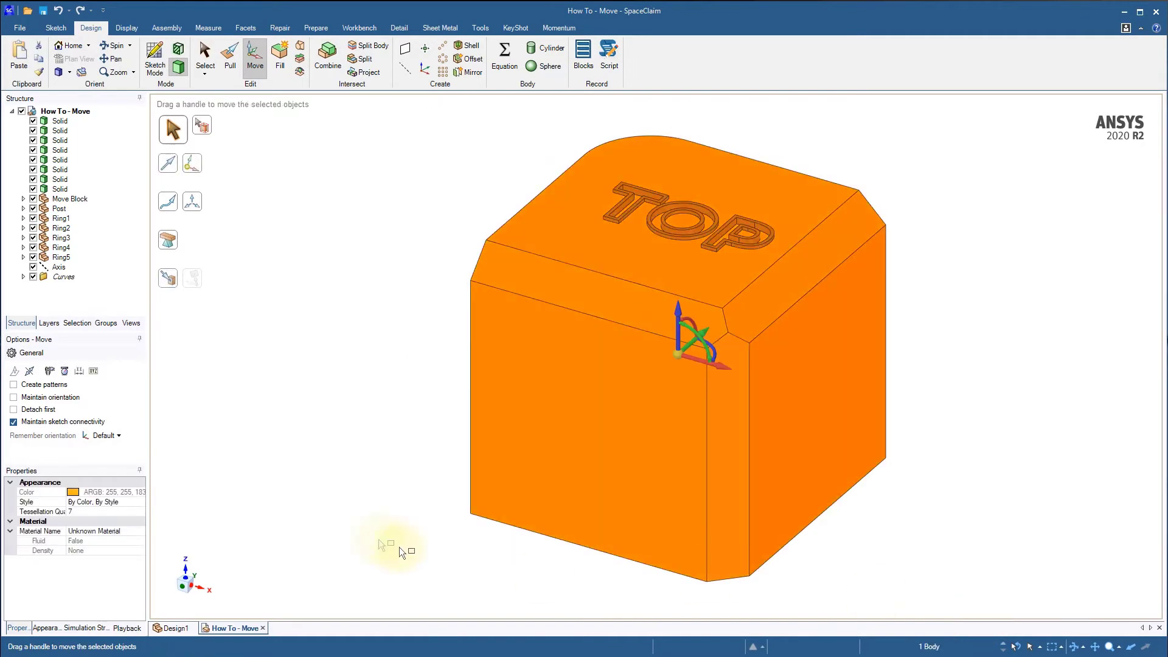
{"action": "left_click", "coordinate": [379, 539]}
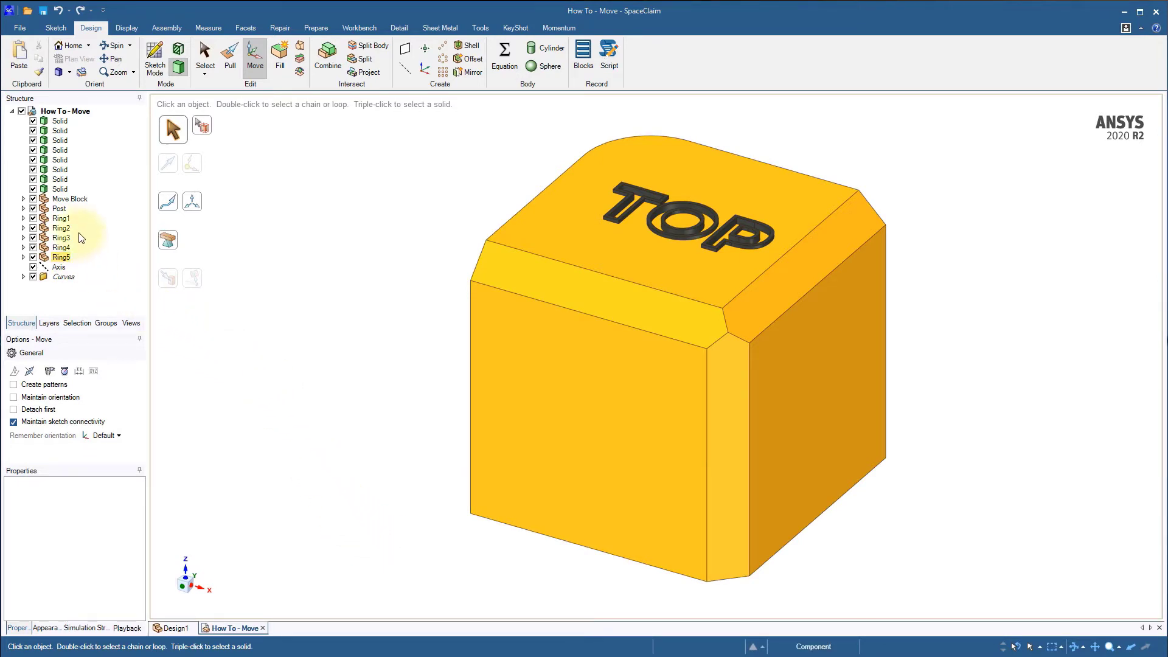
Step: Select the Move Block component from the structure tree, clear it, and select it in the model with the Select Component option
{"action": "left_click", "coordinate": [74, 199]}
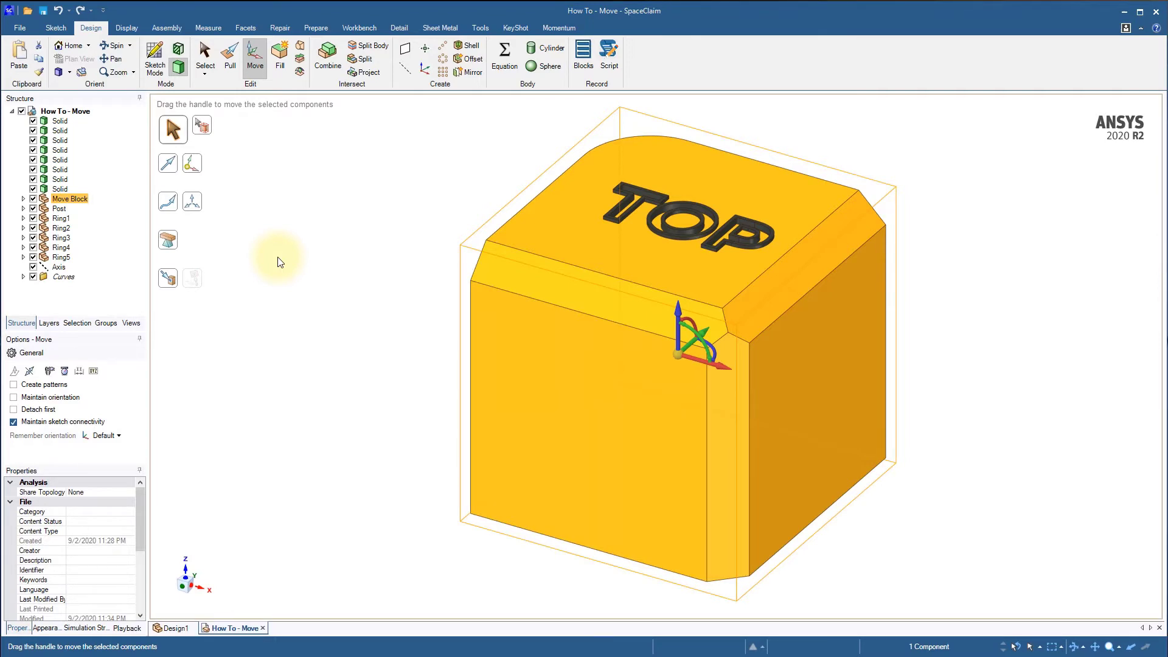
{"action": "left_click", "coordinate": [277, 257]}
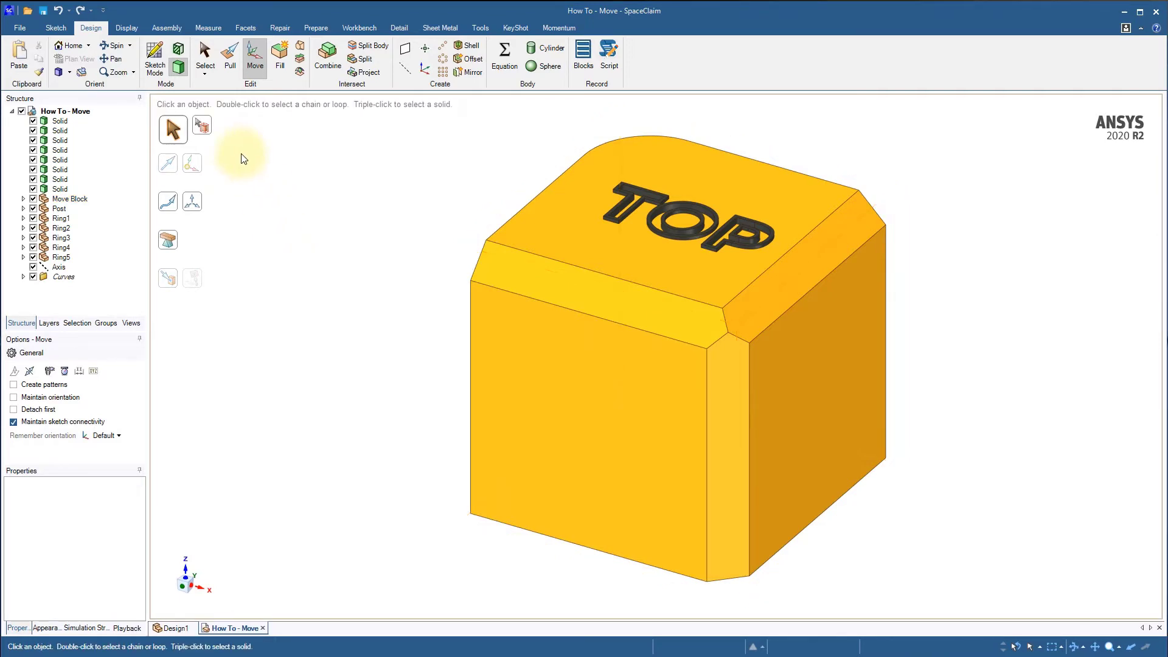
{"action": "left_click", "coordinate": [205, 127]}
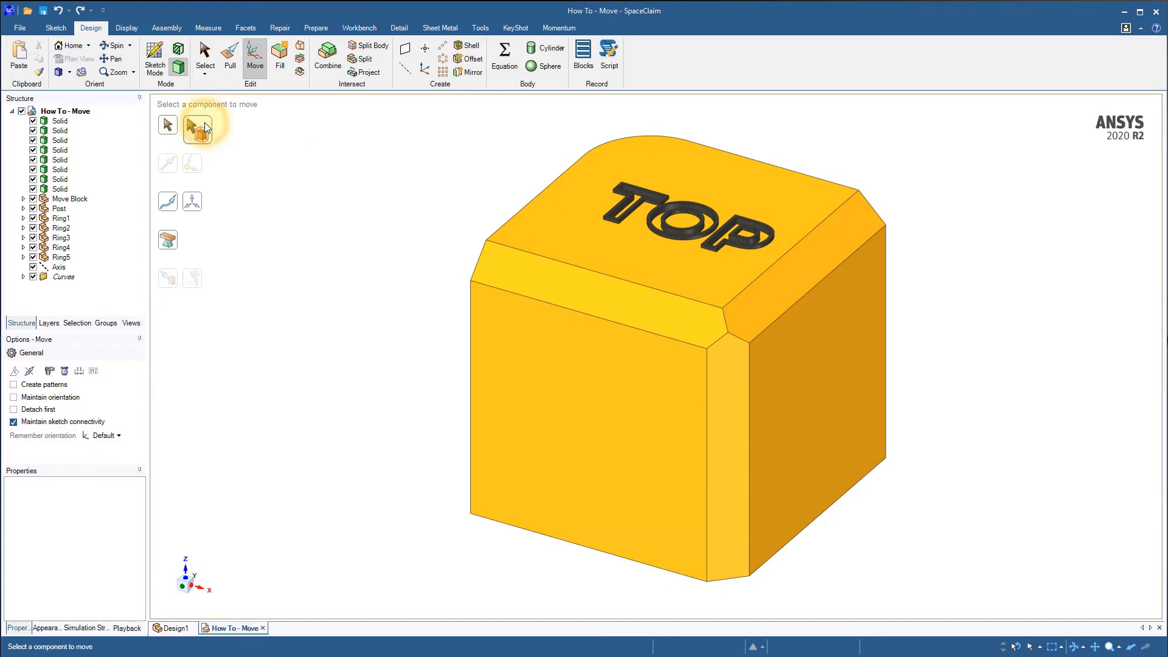
{"action": "left_click", "coordinate": [604, 245]}
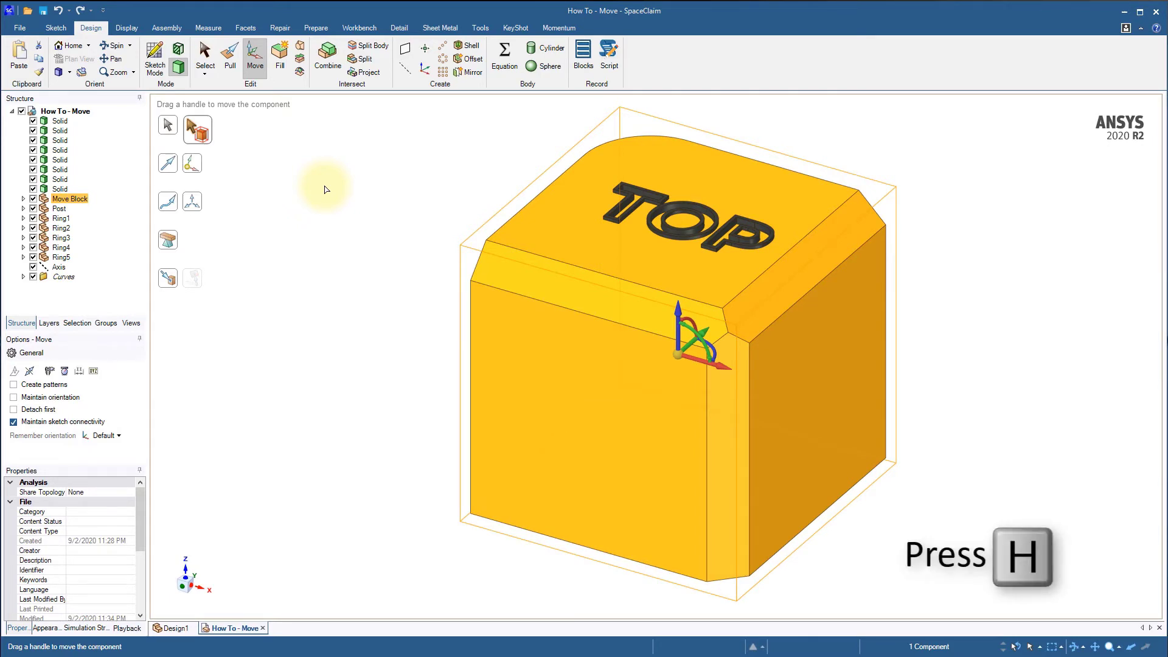
Step: Return to the home view, box-select the solid block at the origin, and zoom in on it
{"action": "key", "text": "h"}
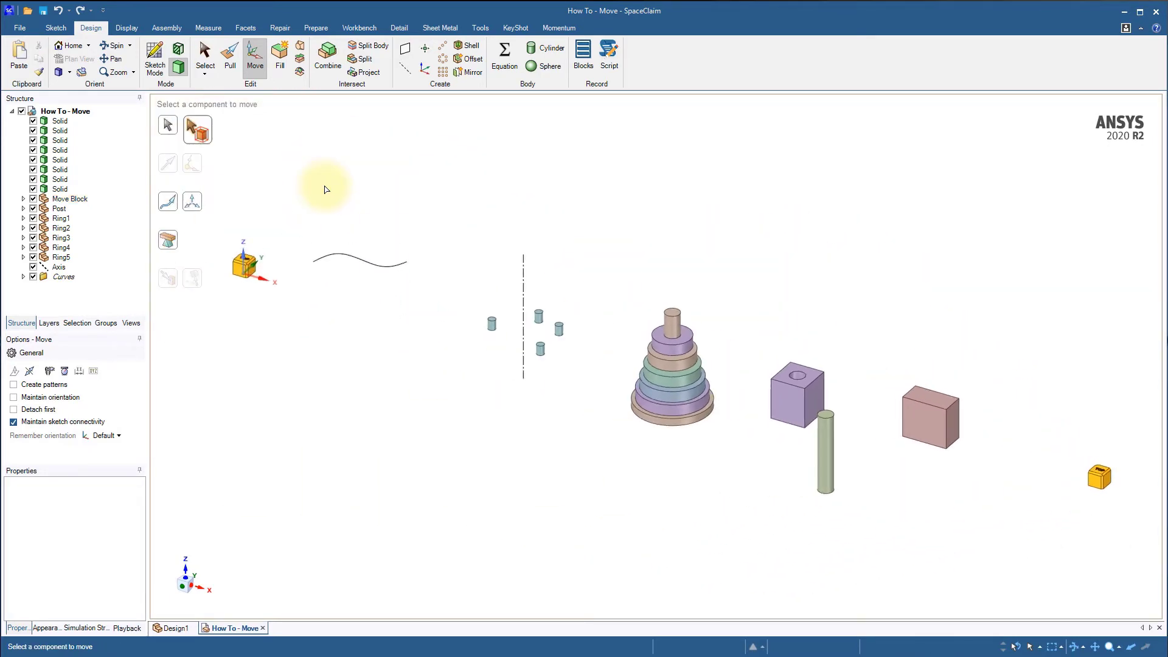
{"action": "left_click_drag", "start_coordinate": [215, 234], "coordinate": [311, 312]}
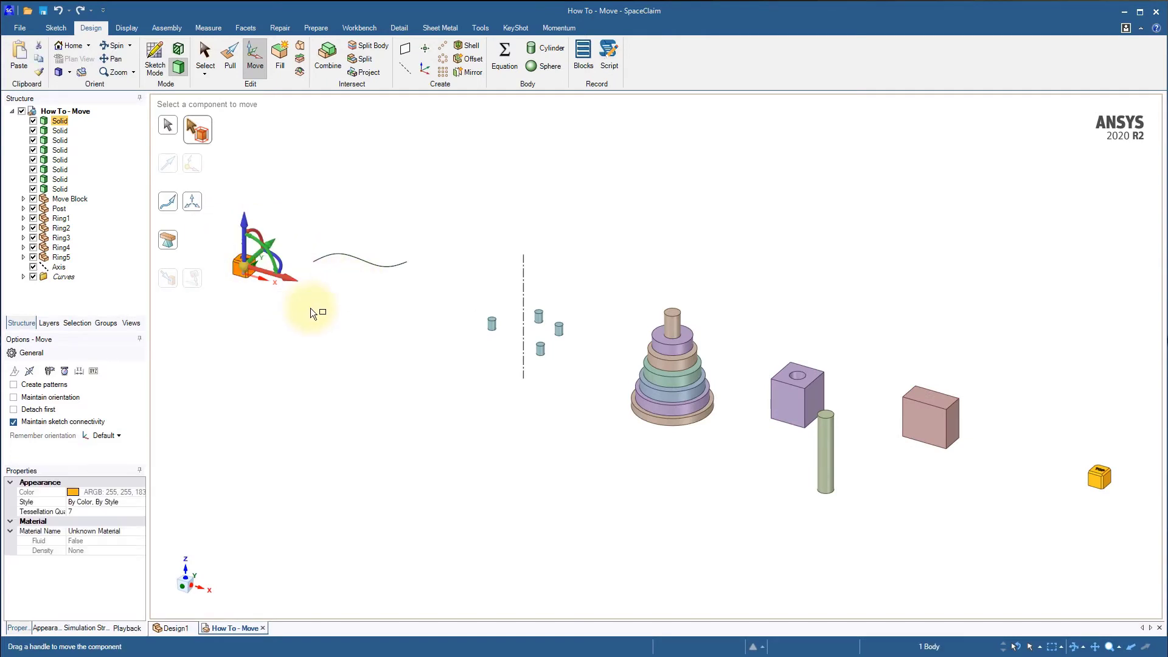
{"action": "key", "text": "z"}
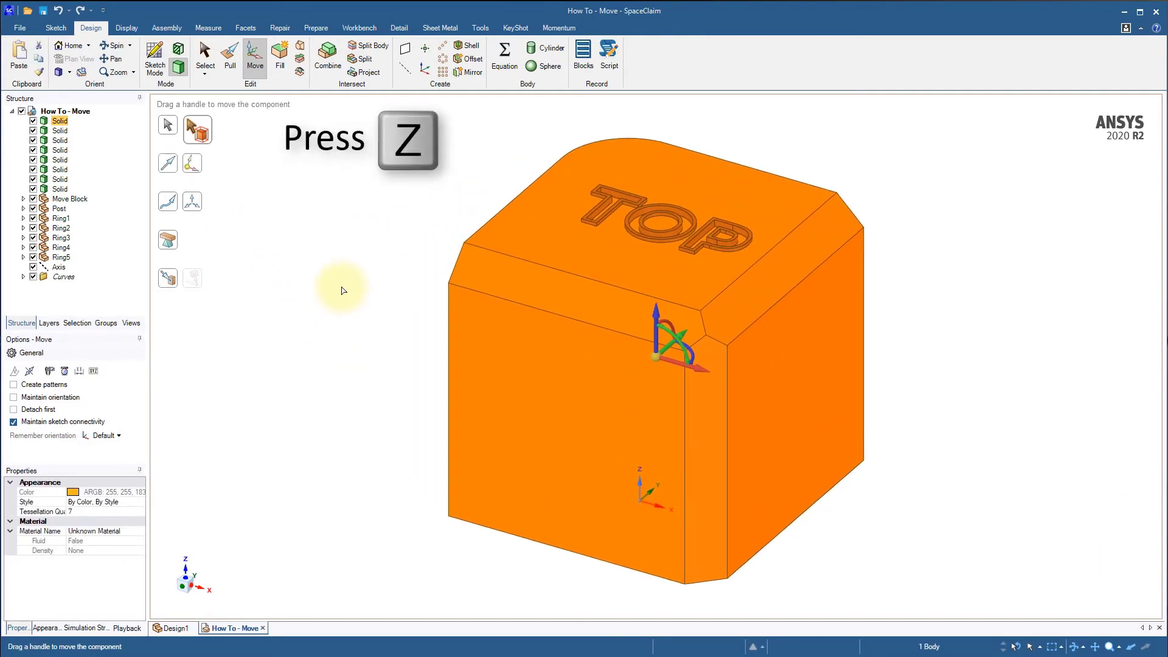
Step: Move the selected block up and partway back down along its vertical axis, setting its rotation to 0°
{"action": "left_click_drag", "start_coordinate": [657, 314], "coordinate": [684, 253]}
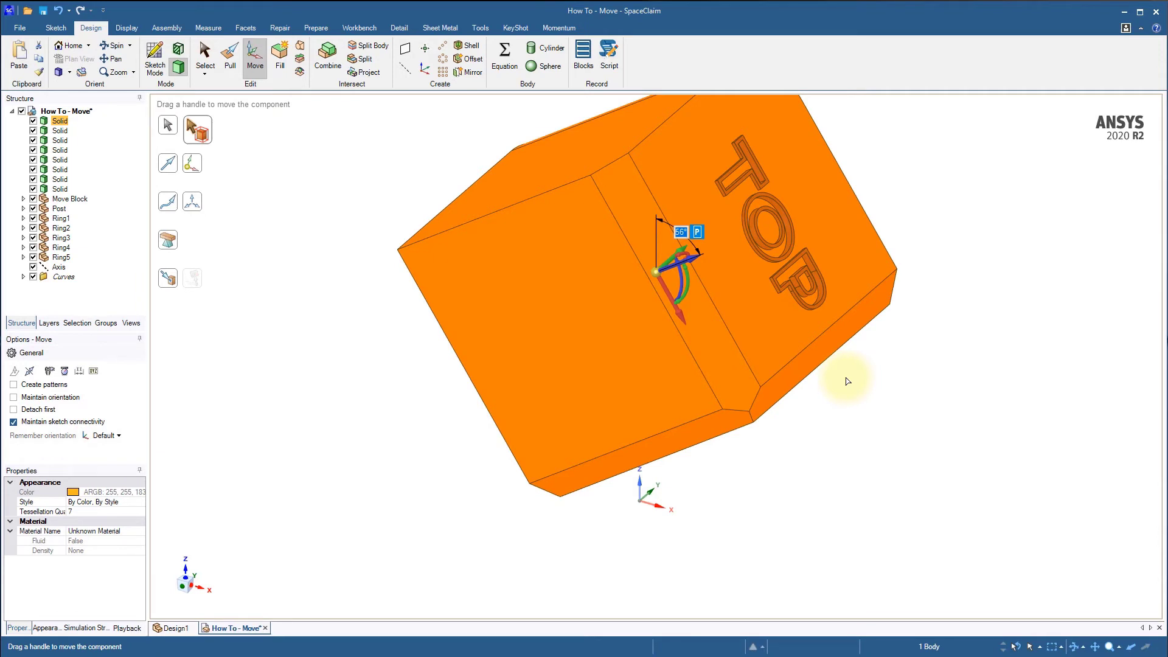
{"action": "type", "text": "0"}
{"action": "key", "text": "Return"}
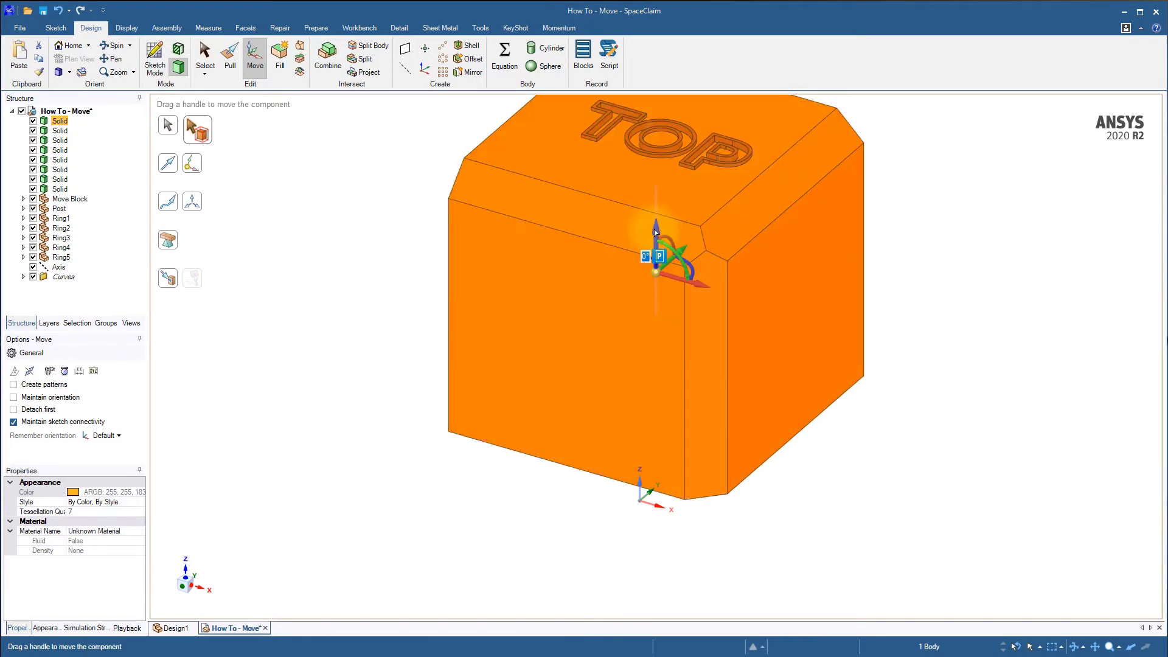
{"action": "left_click_drag", "start_coordinate": [656, 230], "coordinate": [657, 288]}
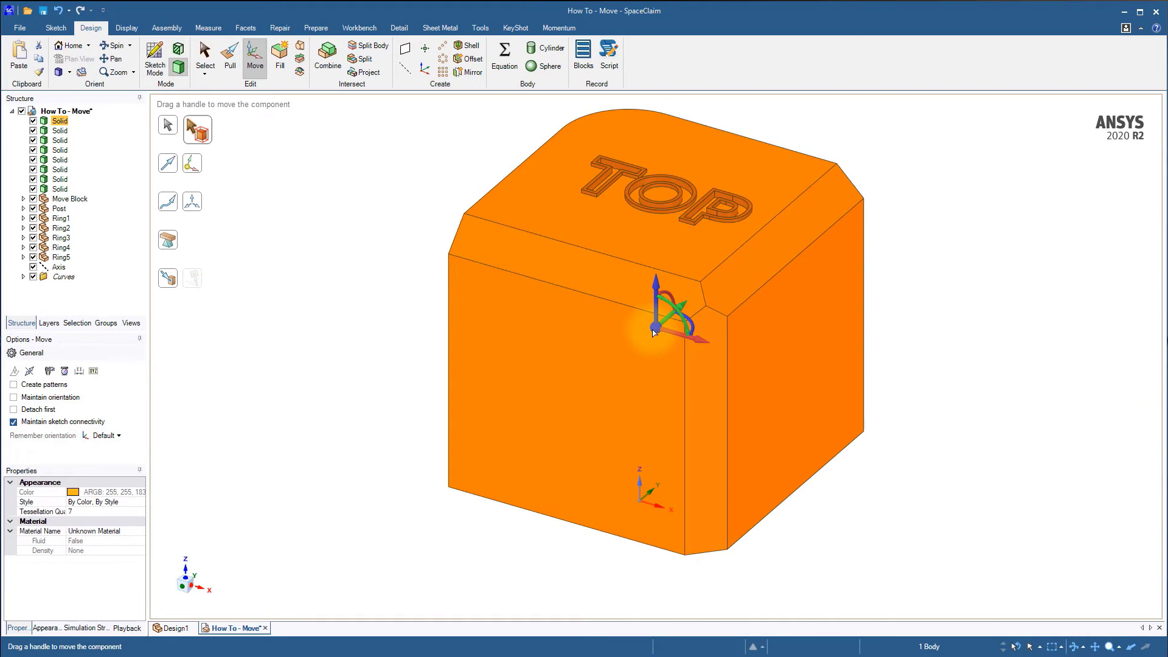
Step: Reposition the Move handle to the block's corner, its front face and its upper front edge's midpoint, and rotate the block 347° about that edge
{"action": "left_click_drag", "start_coordinate": [654, 332], "coordinate": [461, 262]}
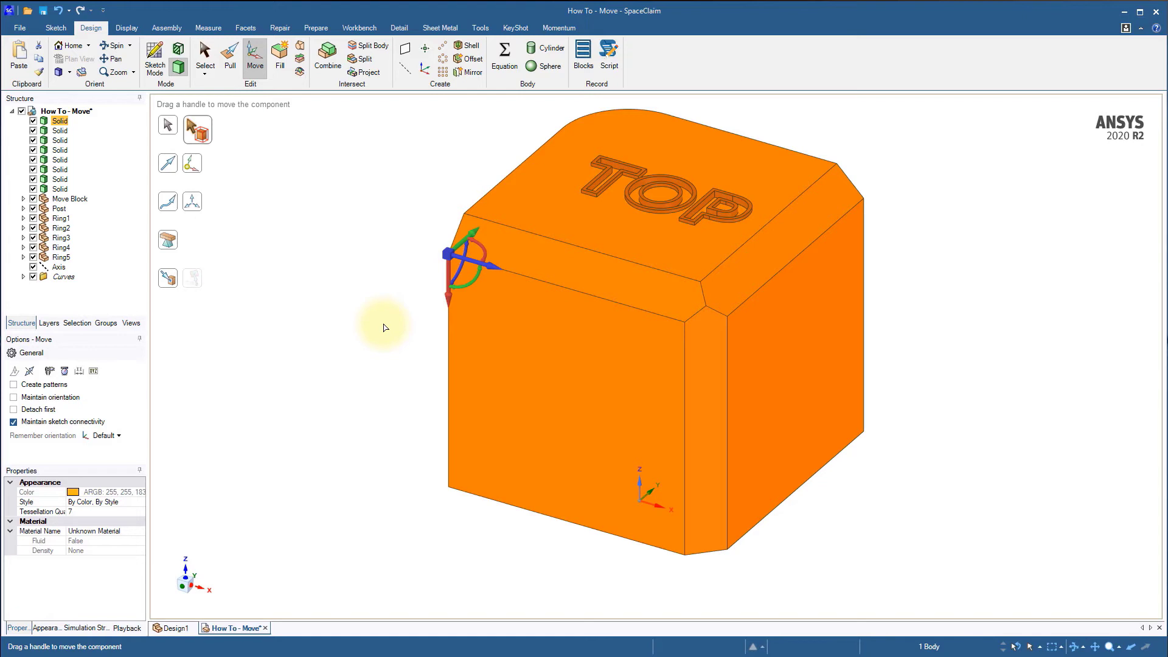
{"action": "left_click_drag", "start_coordinate": [453, 257], "coordinate": [534, 389]}
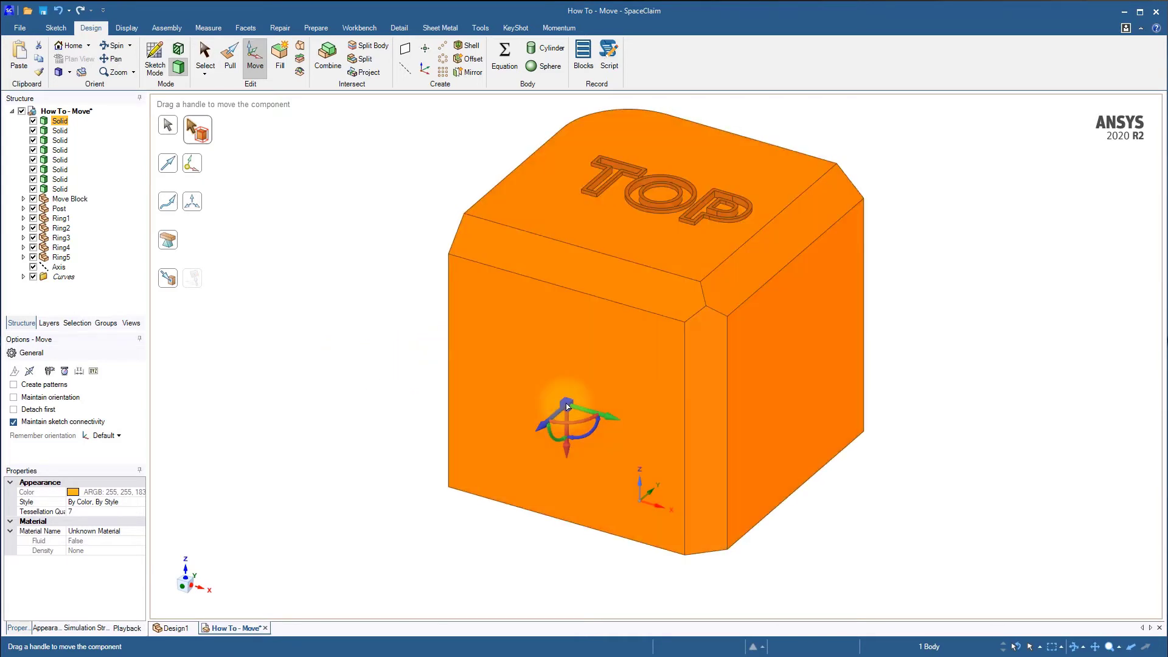
{"action": "left_click_drag", "start_coordinate": [568, 399], "coordinate": [626, 331]}
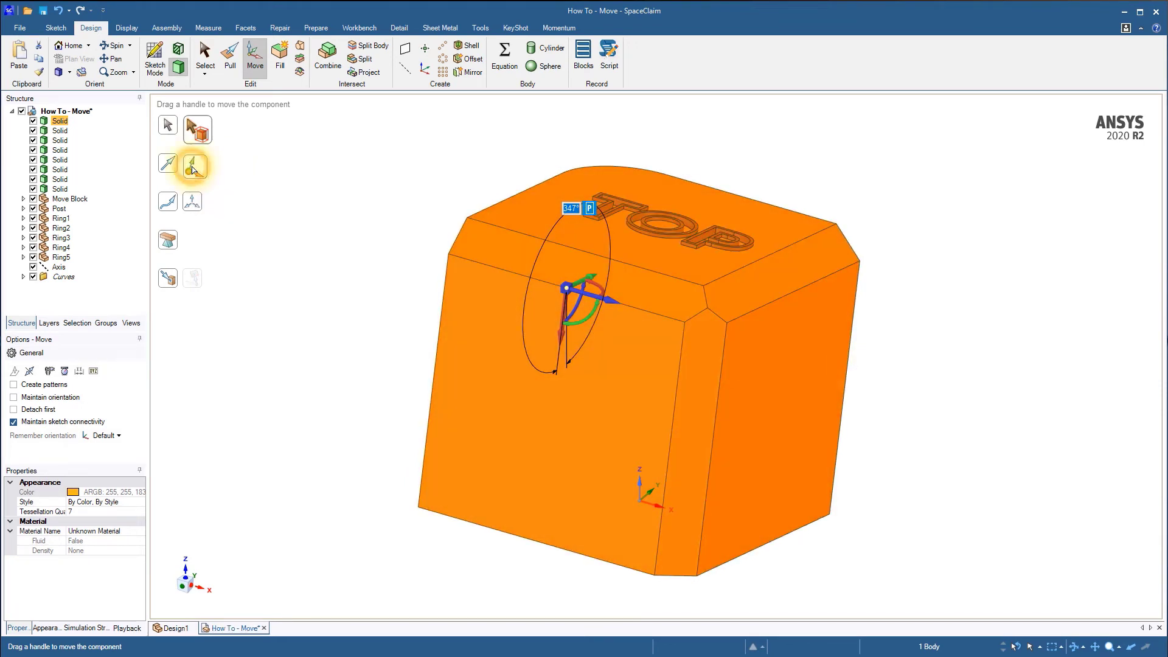
Step: Anchor the Move handle at the vertex between the chamfers, align it to the short chamfer edge, and move the block along the handle axis
{"action": "left_click", "coordinate": [193, 168]}
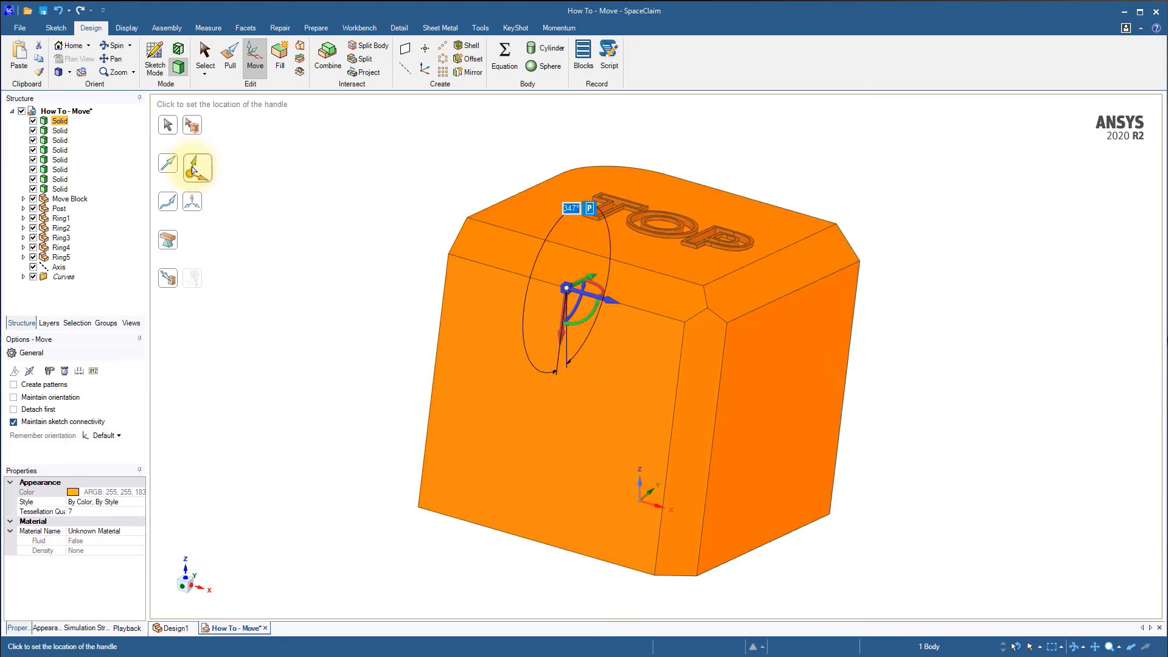
{"action": "left_click", "coordinate": [703, 314]}
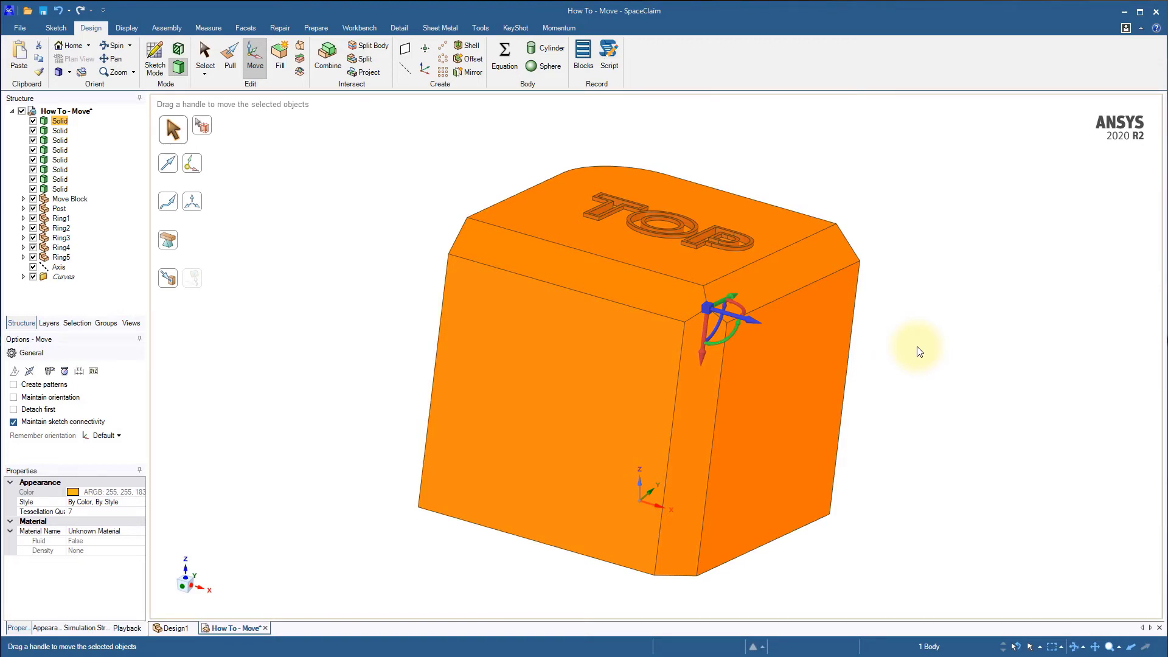
{"action": "left_click", "coordinate": [169, 166]}
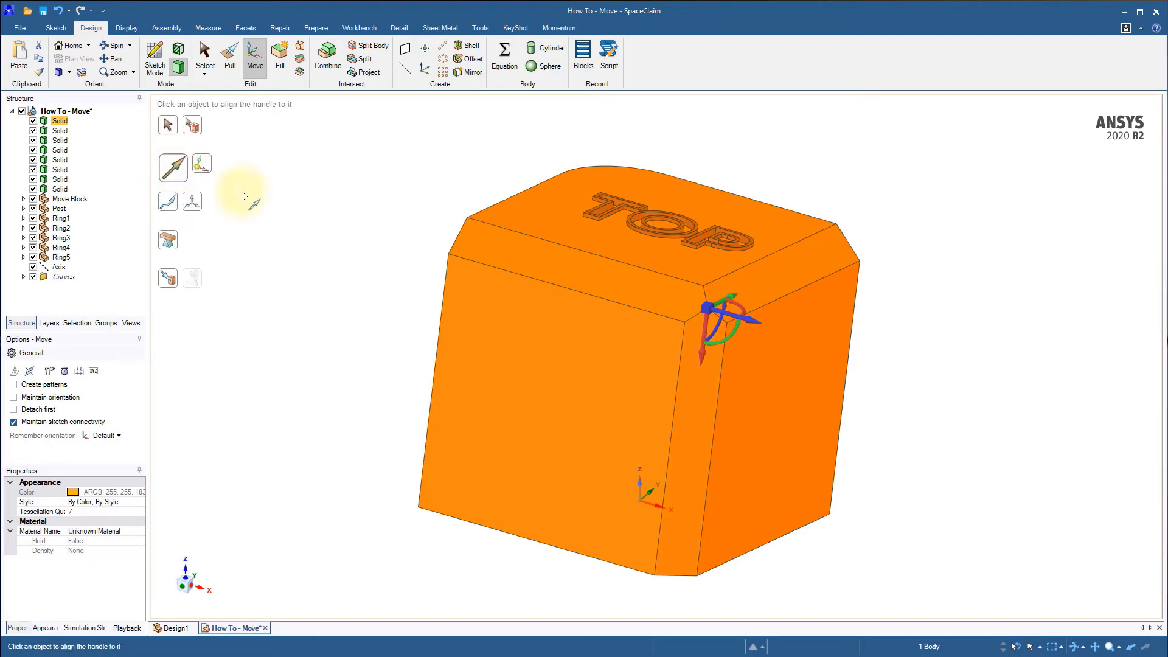
{"action": "left_click", "coordinate": [704, 293]}
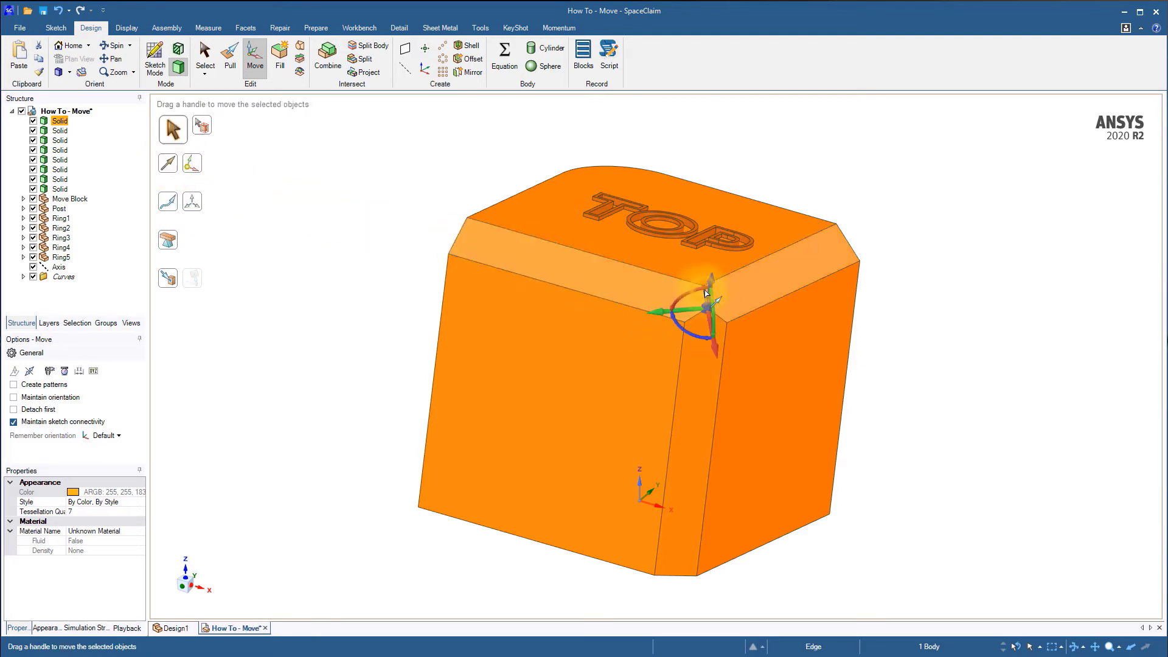
{"action": "middle_click_drag", "start_coordinate": [887, 346], "coordinate": [962, 381]}
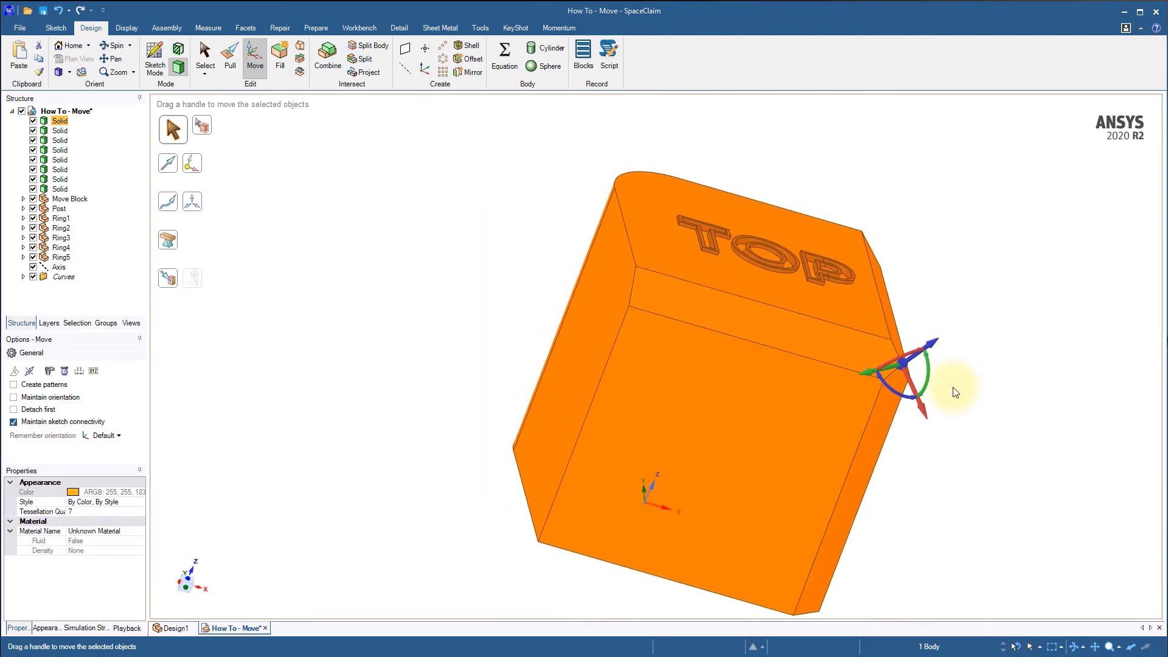
{"action": "left_click_drag", "start_coordinate": [925, 413], "coordinate": [278, 307]}
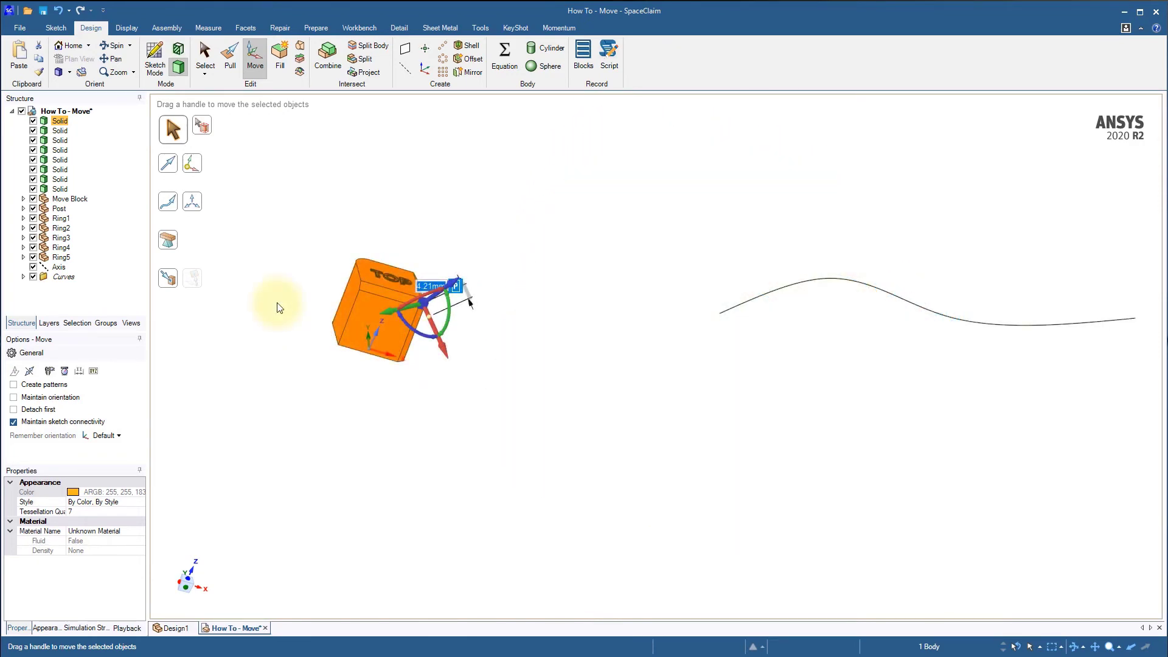
Step: Move the block along the wavy curve as its trajectory
{"action": "left_click", "coordinate": [174, 200]}
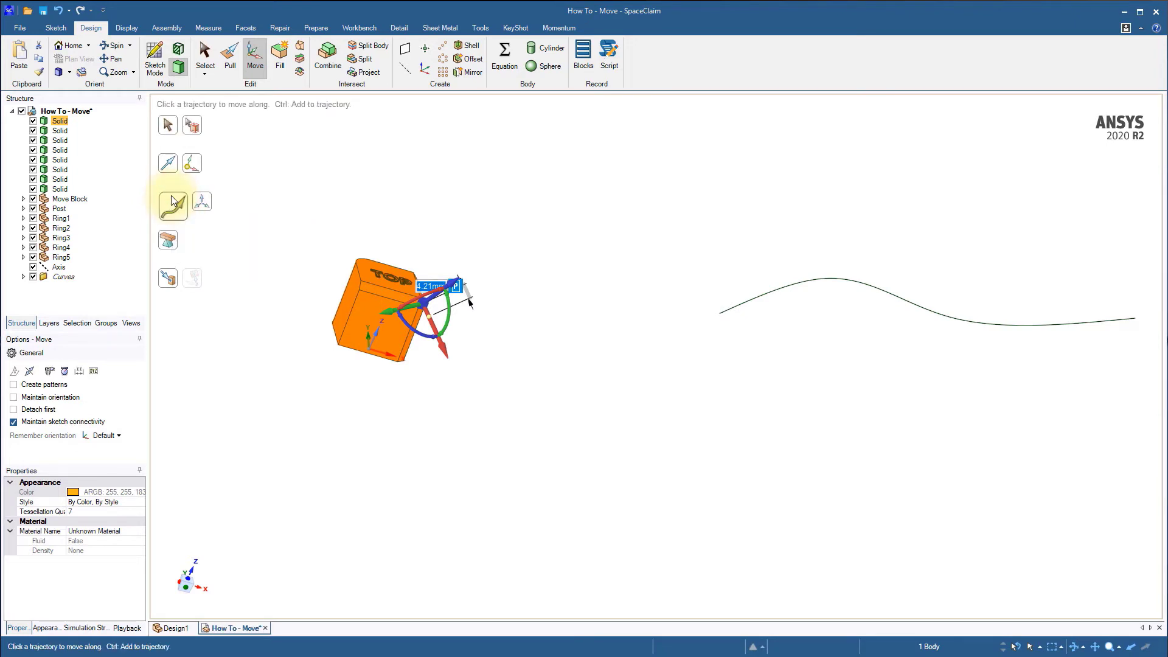
{"action": "left_click", "coordinate": [844, 281]}
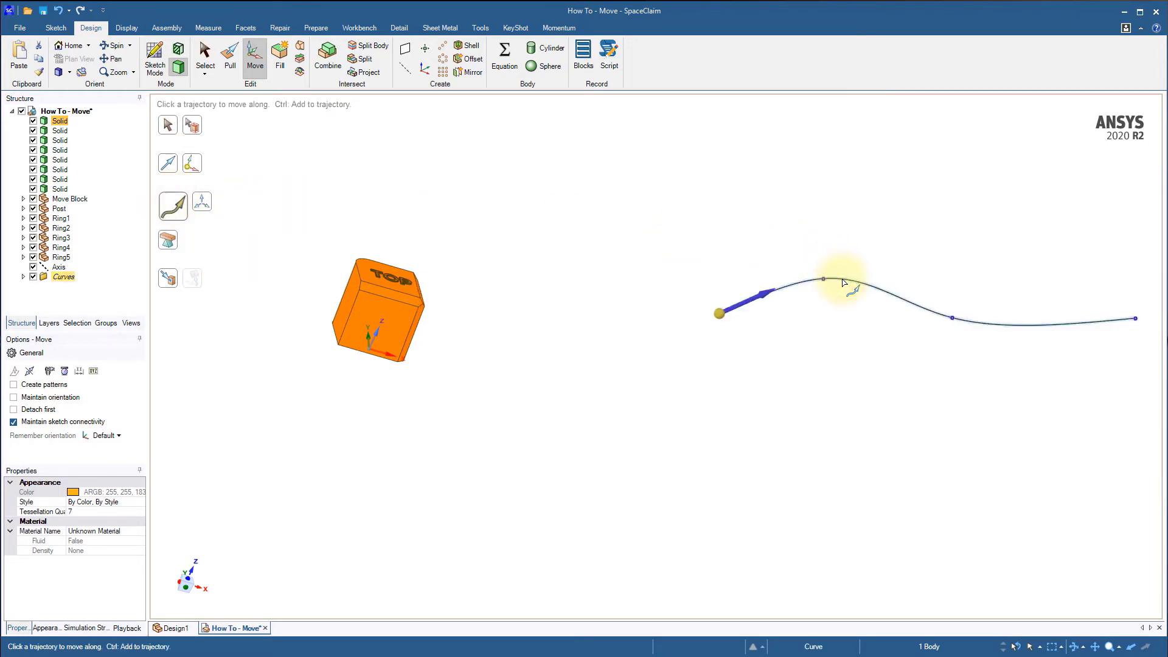
{"action": "left_click_drag", "start_coordinate": [760, 296], "coordinate": [842, 279]}
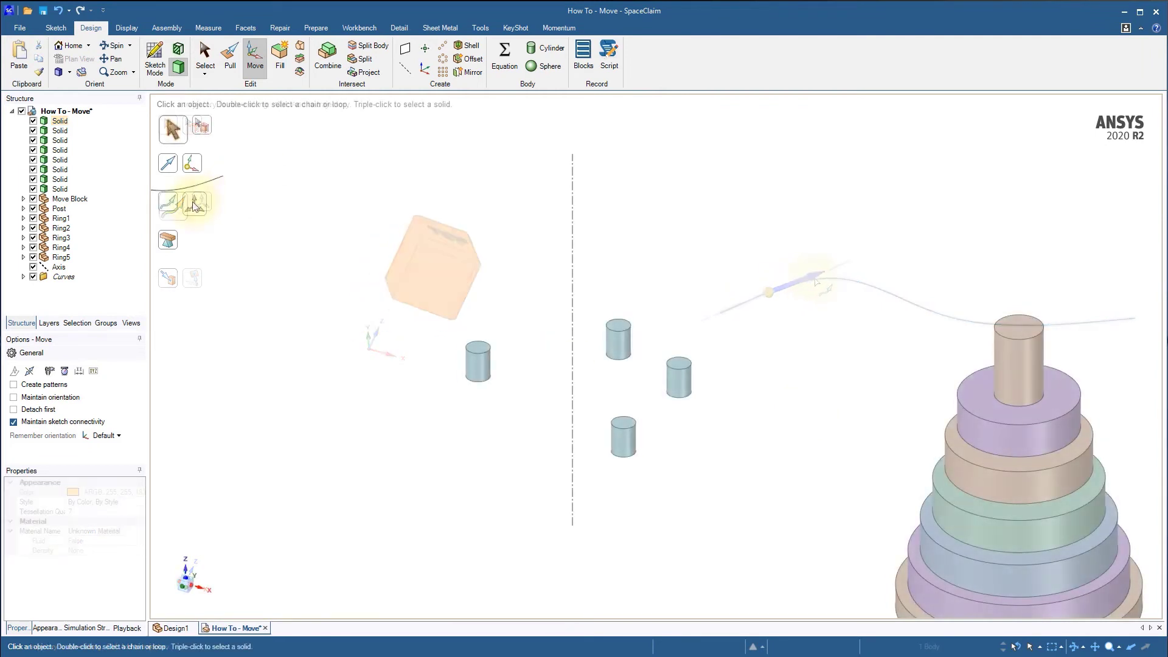
Step: Move the four small cylinders radially outward from the vertical axis line
{"action": "left_click", "coordinate": [195, 204]}
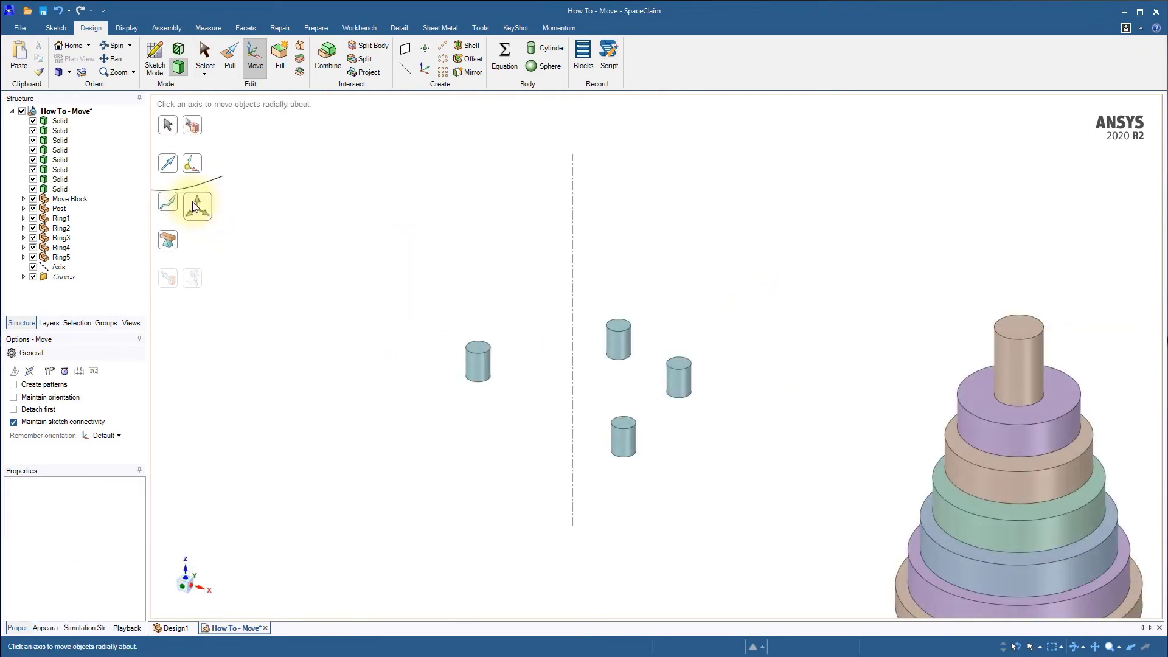
{"action": "left_click", "coordinate": [572, 241]}
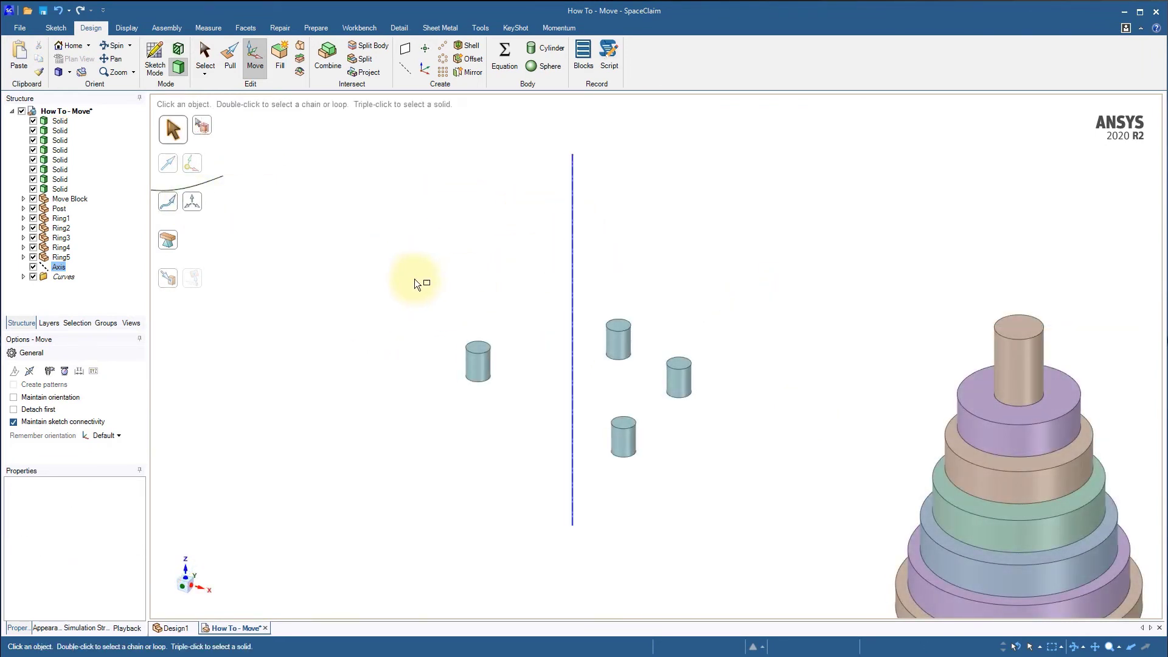
{"action": "left_click_drag", "start_coordinate": [415, 279], "coordinate": [860, 480]}
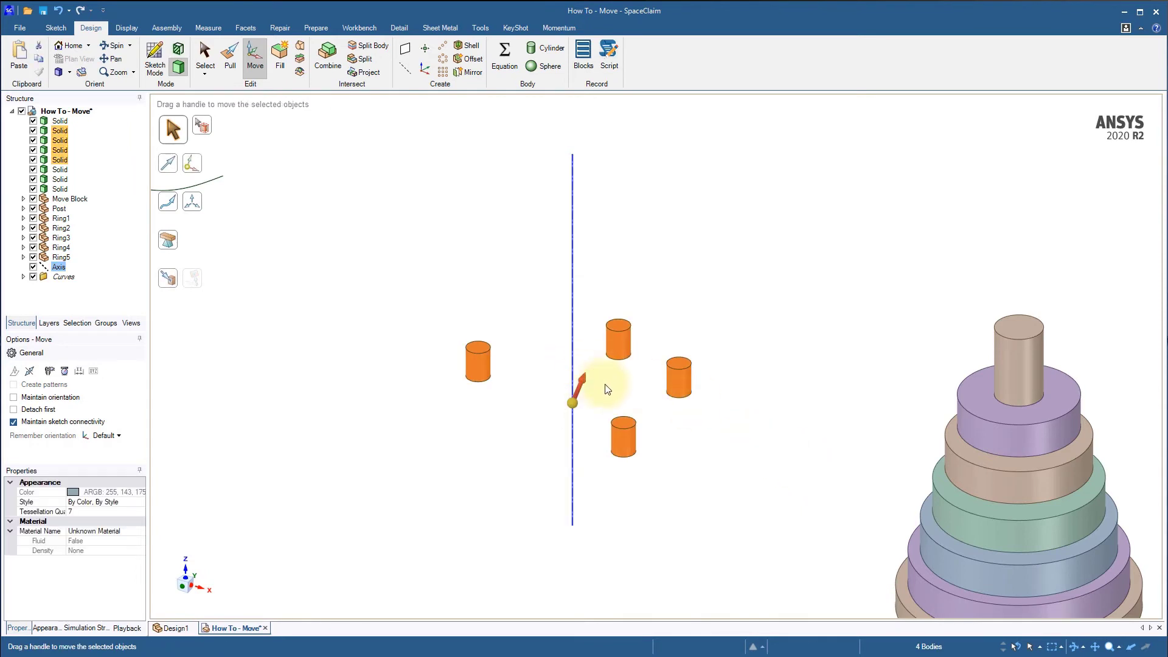
{"action": "left_click_drag", "start_coordinate": [579, 376], "coordinate": [620, 334]}
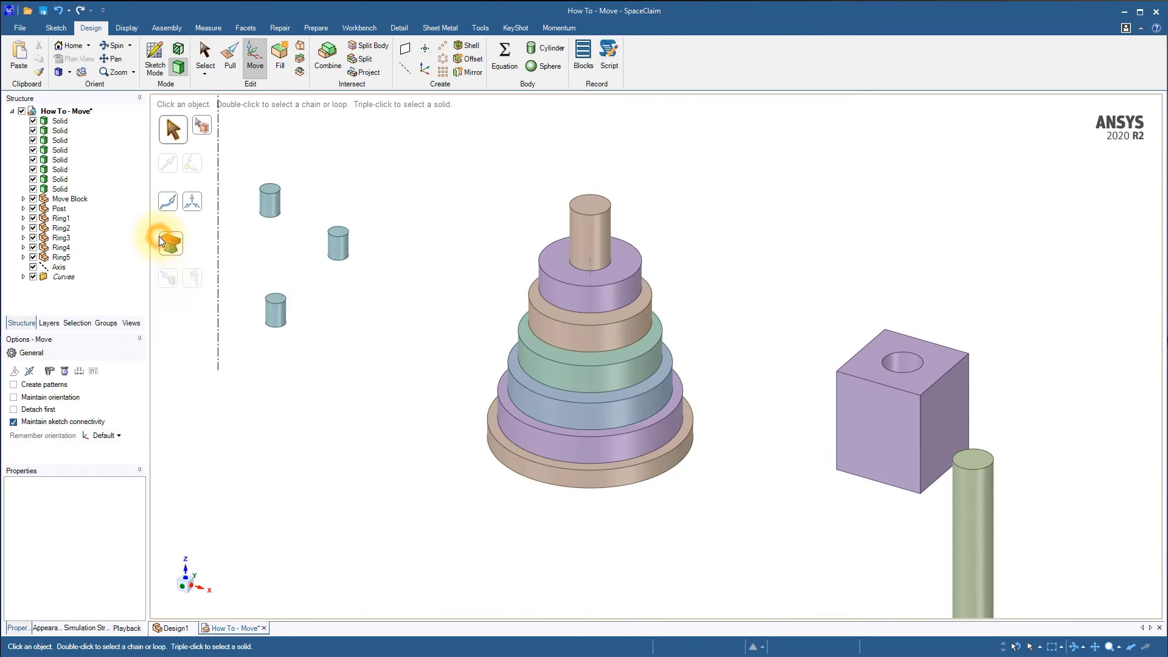
Step: Explode components Ring1 through Ring5 upward along the post, with the side face of the post's base as the fixed fulcrum
{"action": "left_click", "coordinate": [169, 242]}
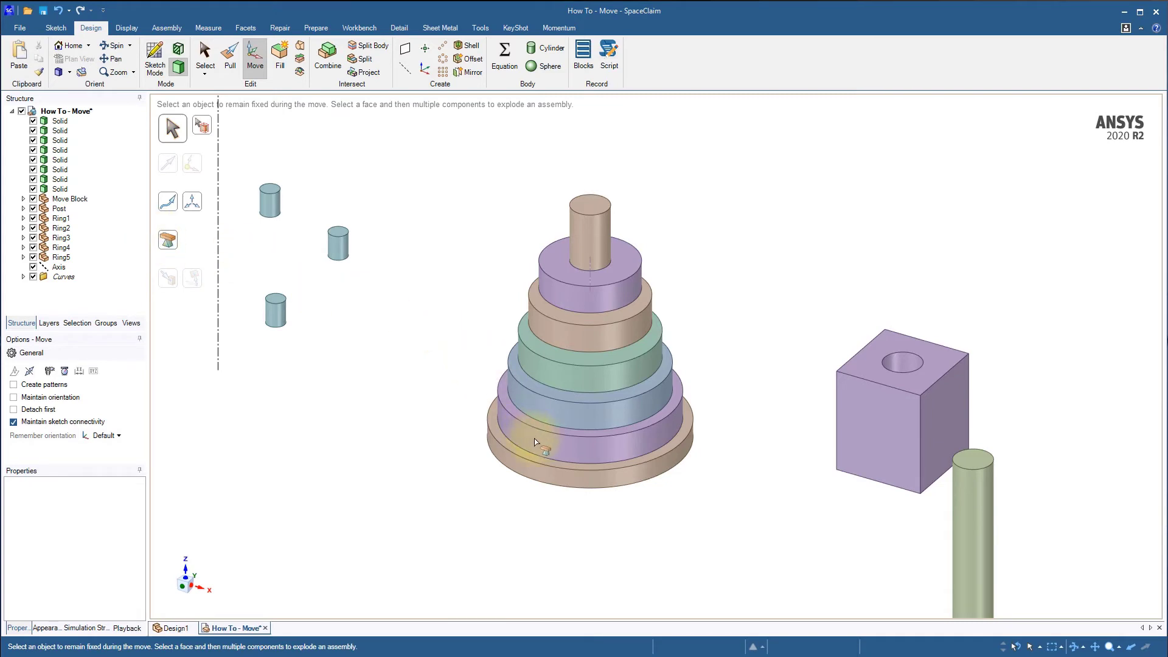
{"action": "left_click", "coordinate": [572, 489]}
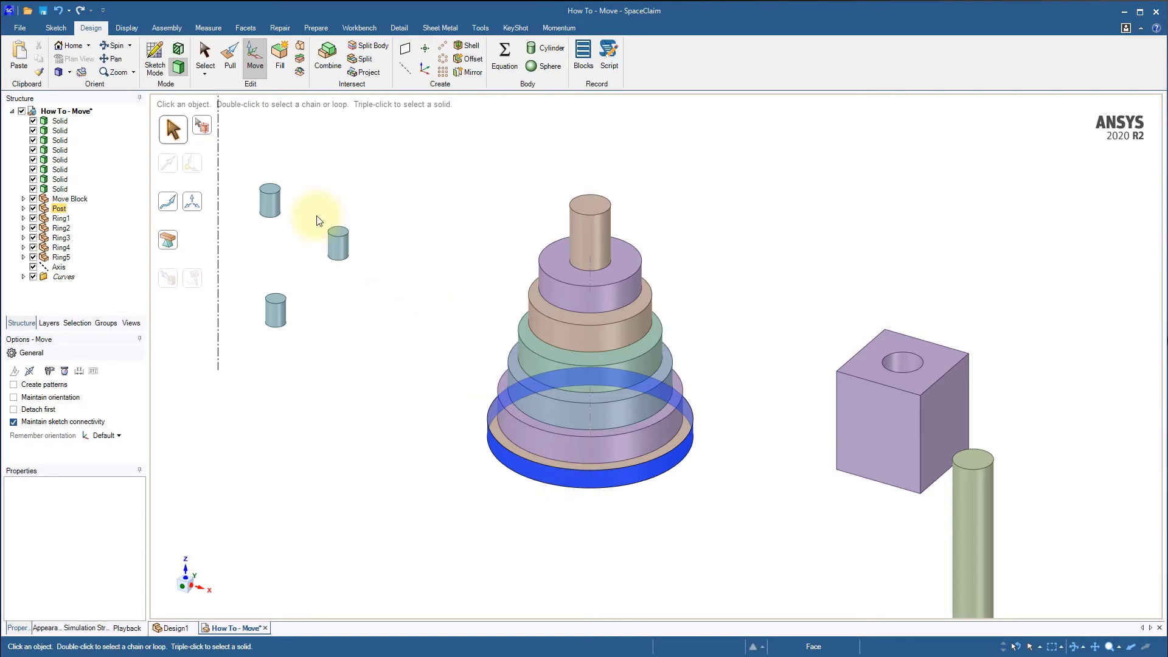
{"action": "left_click", "coordinate": [210, 132]}
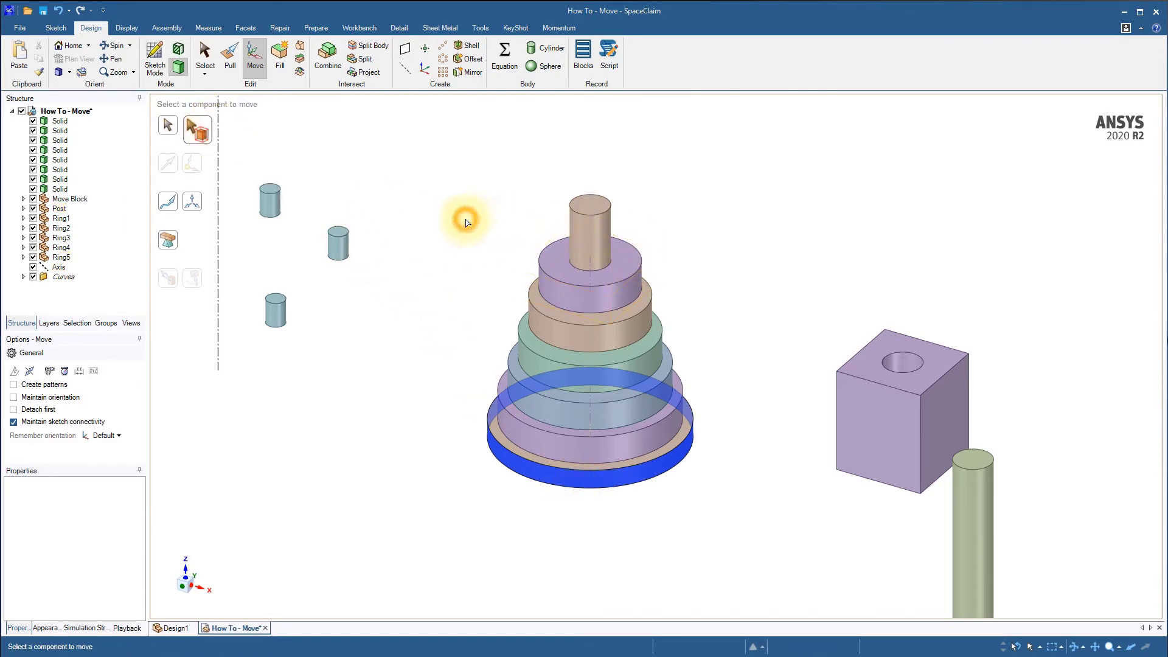
{"action": "left_click_drag", "start_coordinate": [465, 219], "coordinate": [728, 469]}
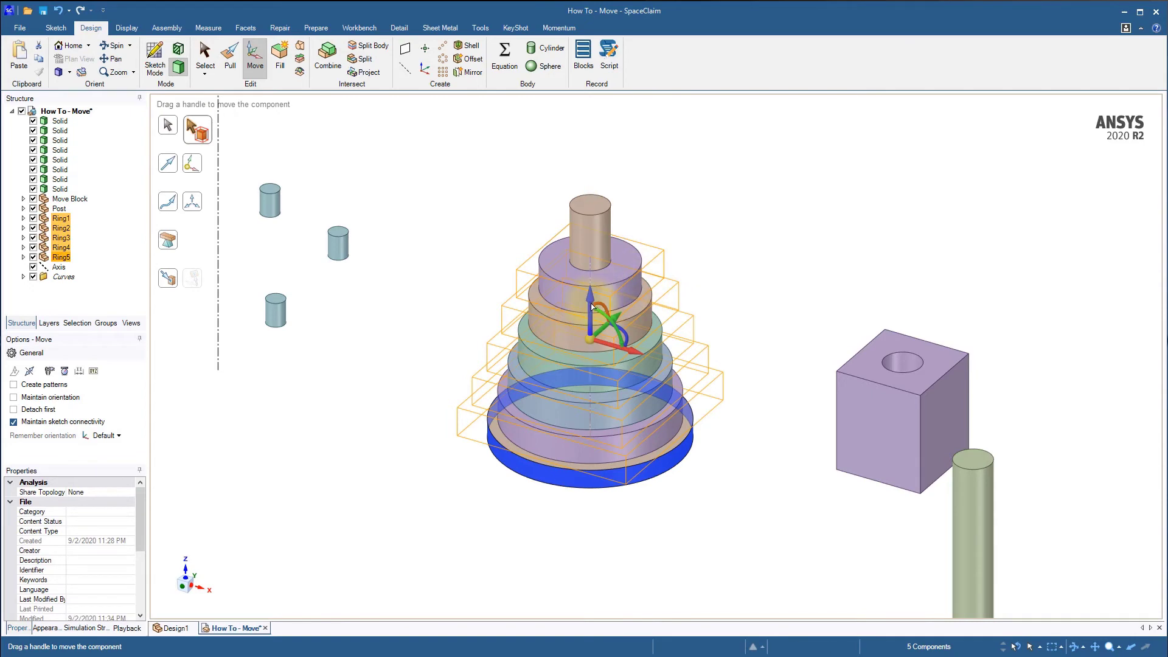
{"action": "left_click_drag", "start_coordinate": [593, 298], "coordinate": [610, 149]}
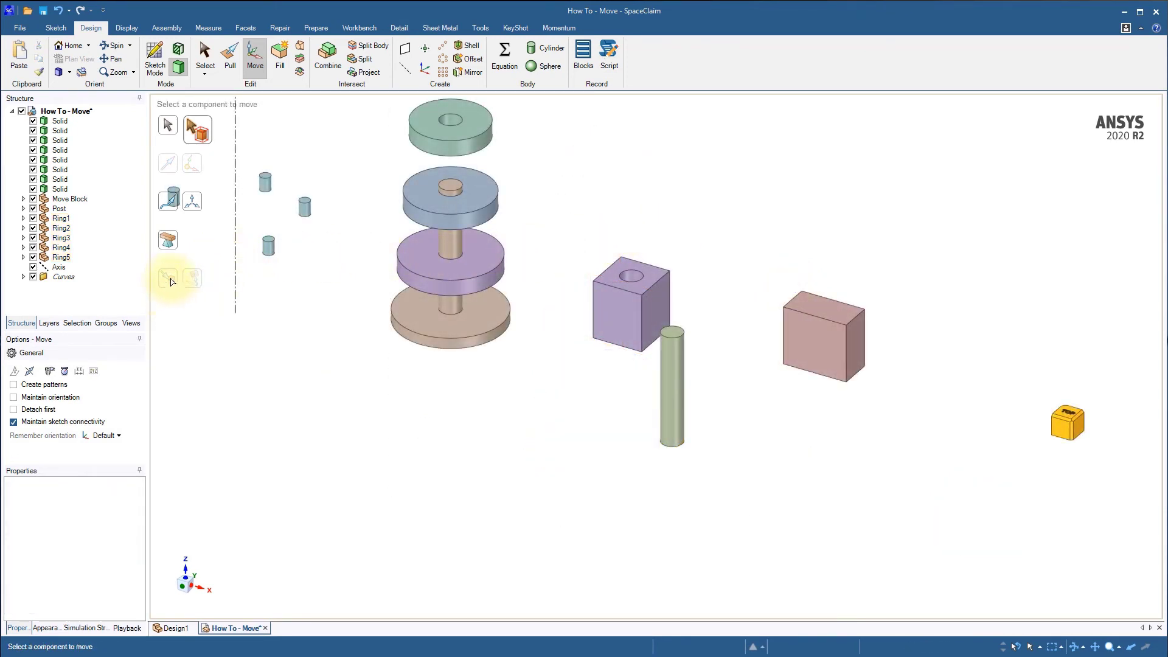
Step: Move the tall green cylinder up to the purple block's hole so that it sits inside it
{"action": "left_click", "coordinate": [674, 424]}
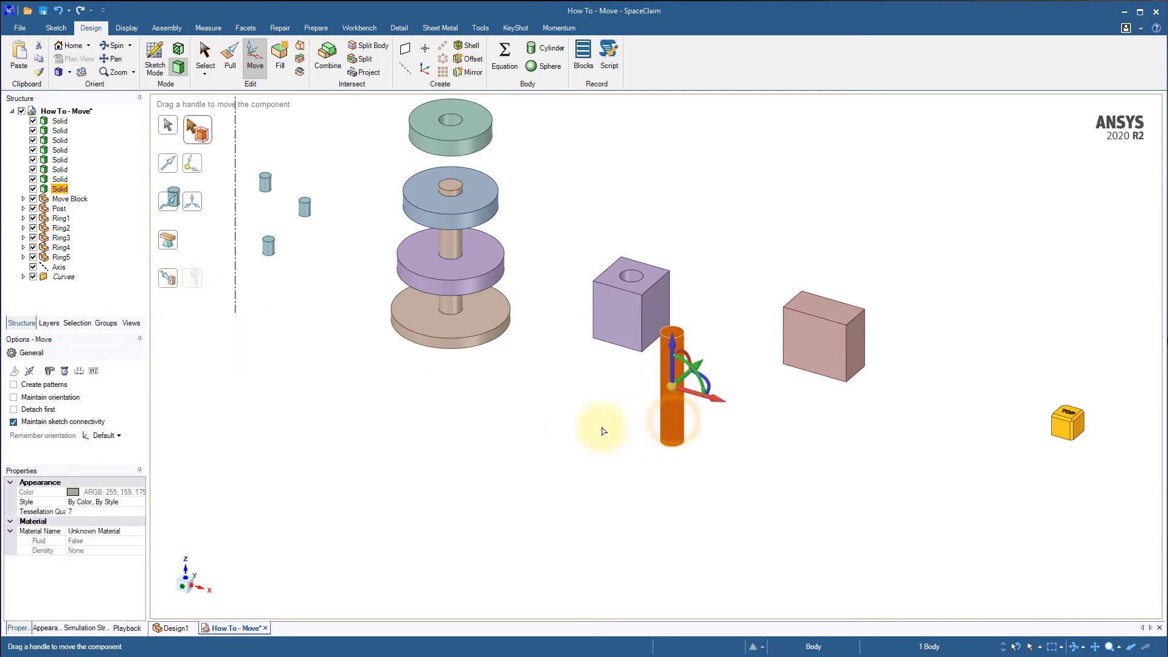
{"action": "left_click", "coordinate": [169, 278]}
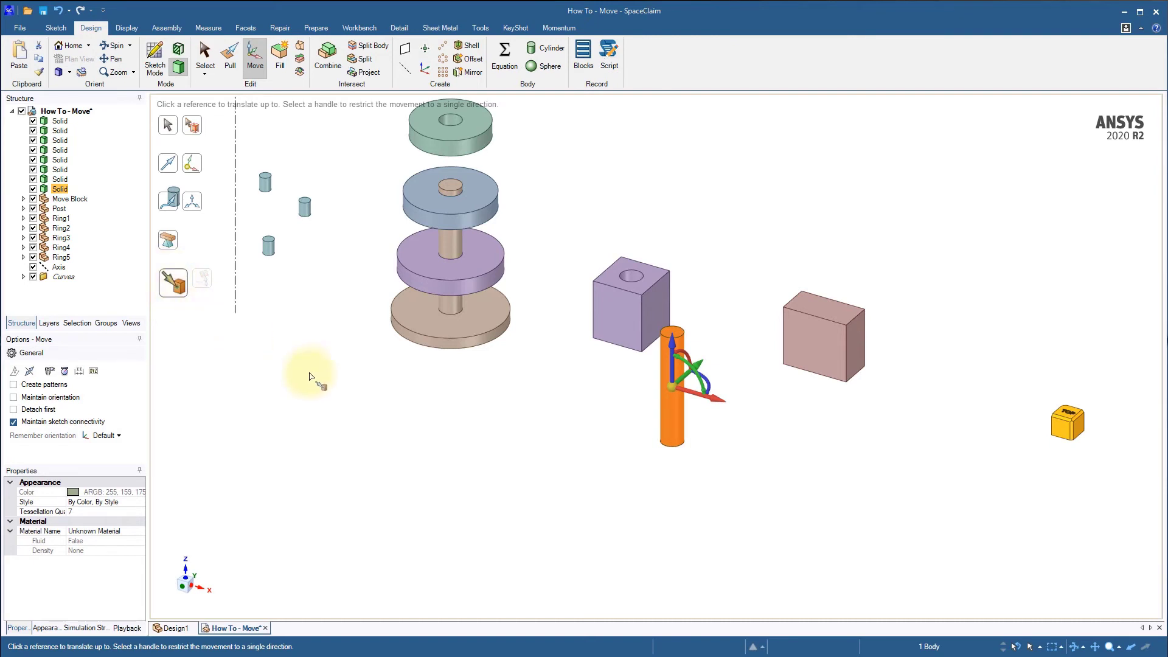
{"action": "middle_click_drag", "start_coordinate": [529, 423], "coordinate": [556, 447]}
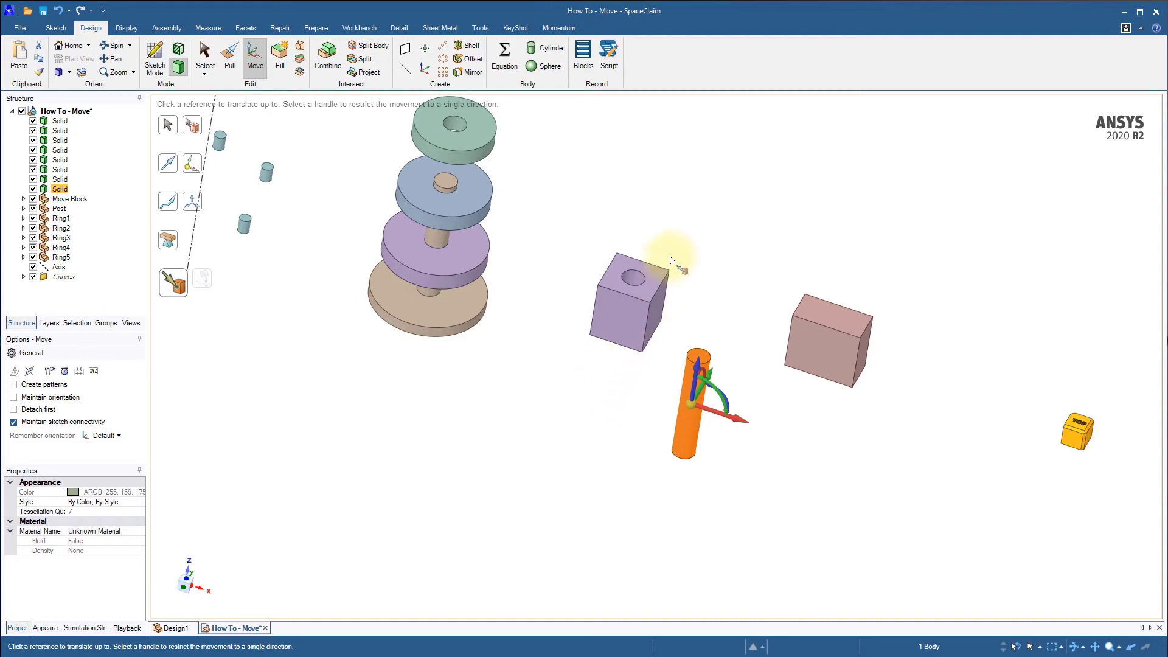
{"action": "scroll", "coordinate": [696, 273], "scroll_direction": "up", "scroll_amount": 3}
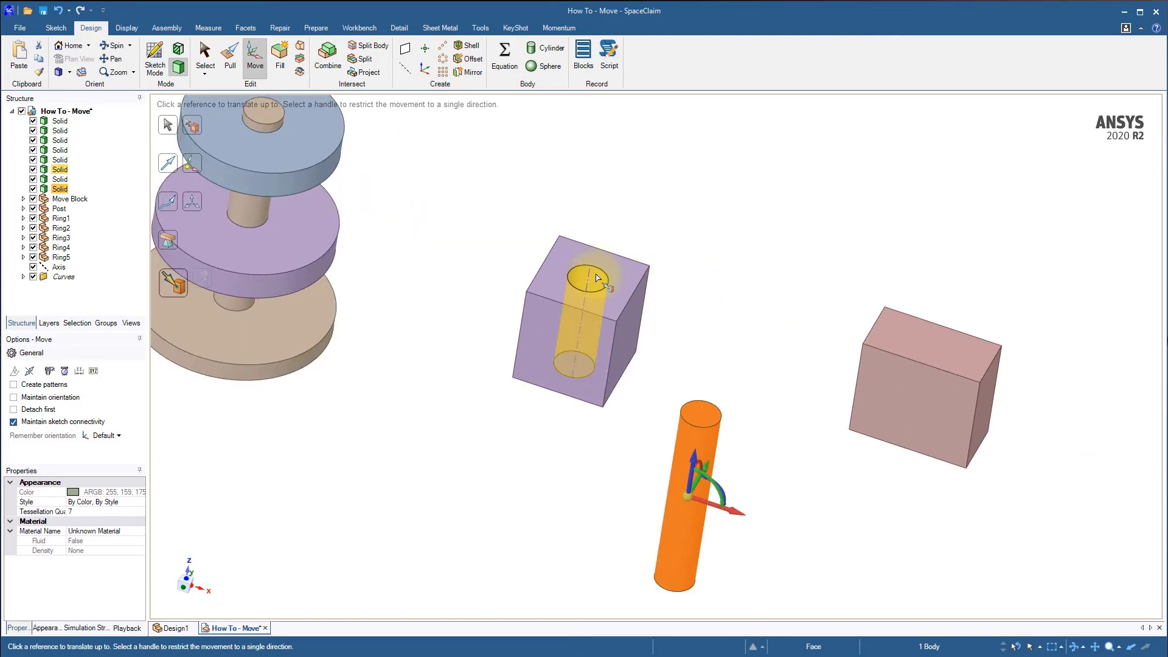
{"action": "left_click", "coordinate": [597, 278]}
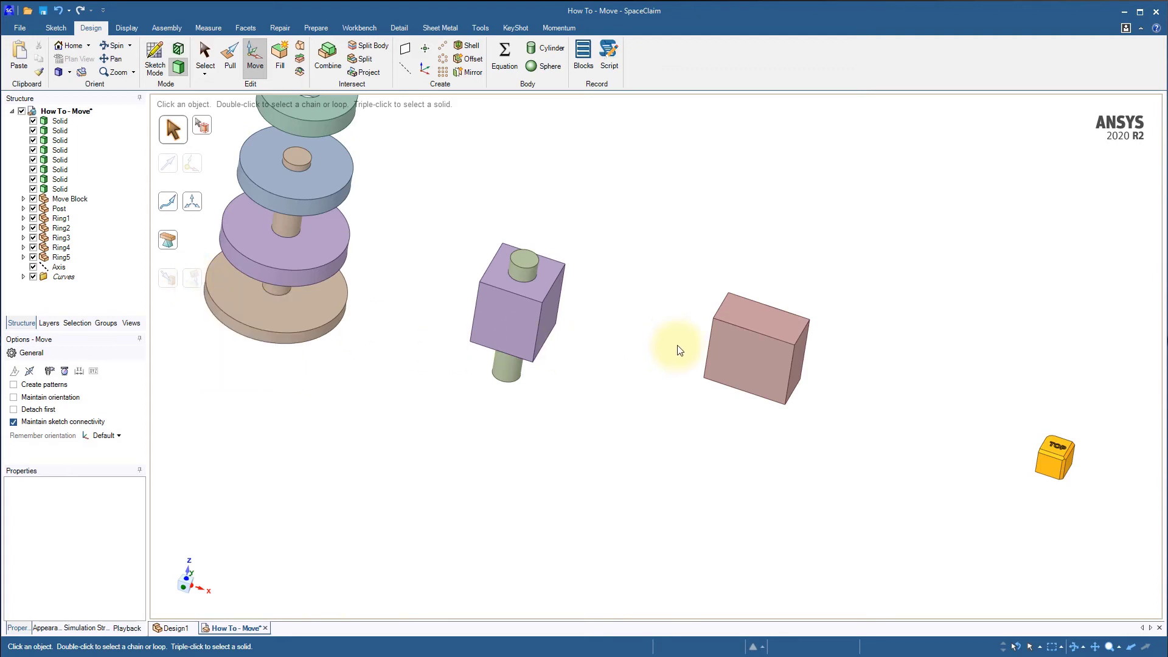
Step: Rotate the pink block by aligning its red handle axis with the purple block's vertical edge, followed by a side of the TOP block
{"action": "left_click", "coordinate": [750, 364]}
{"action": "triple_click", "coordinate": [750, 364]}
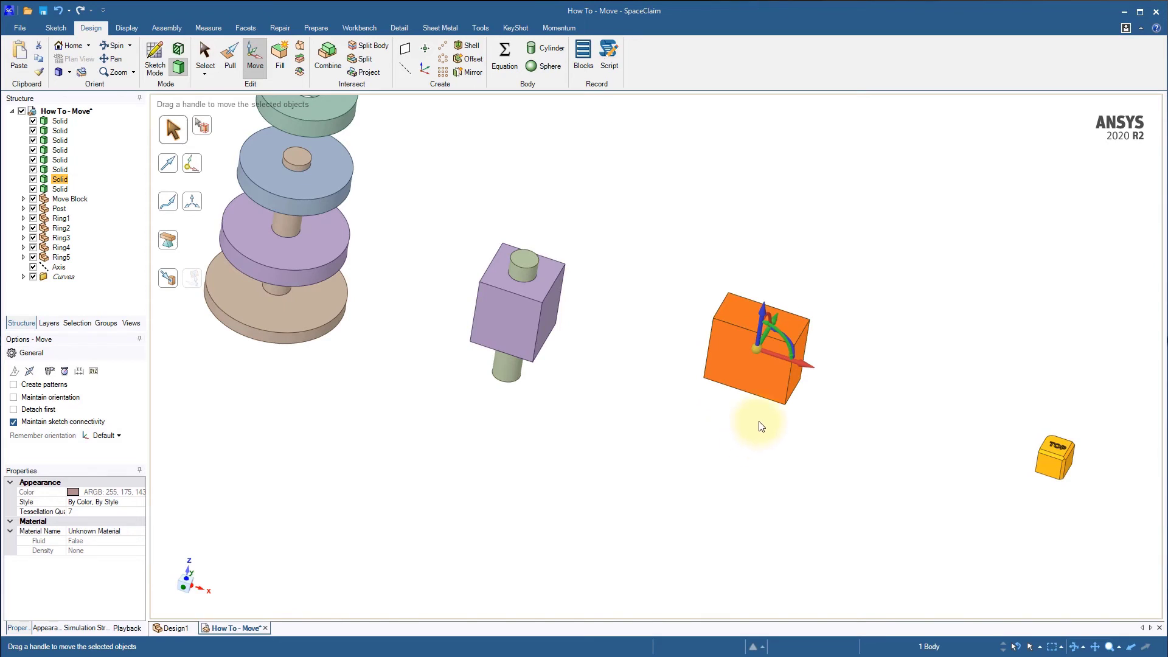
{"action": "left_click", "coordinate": [807, 369]}
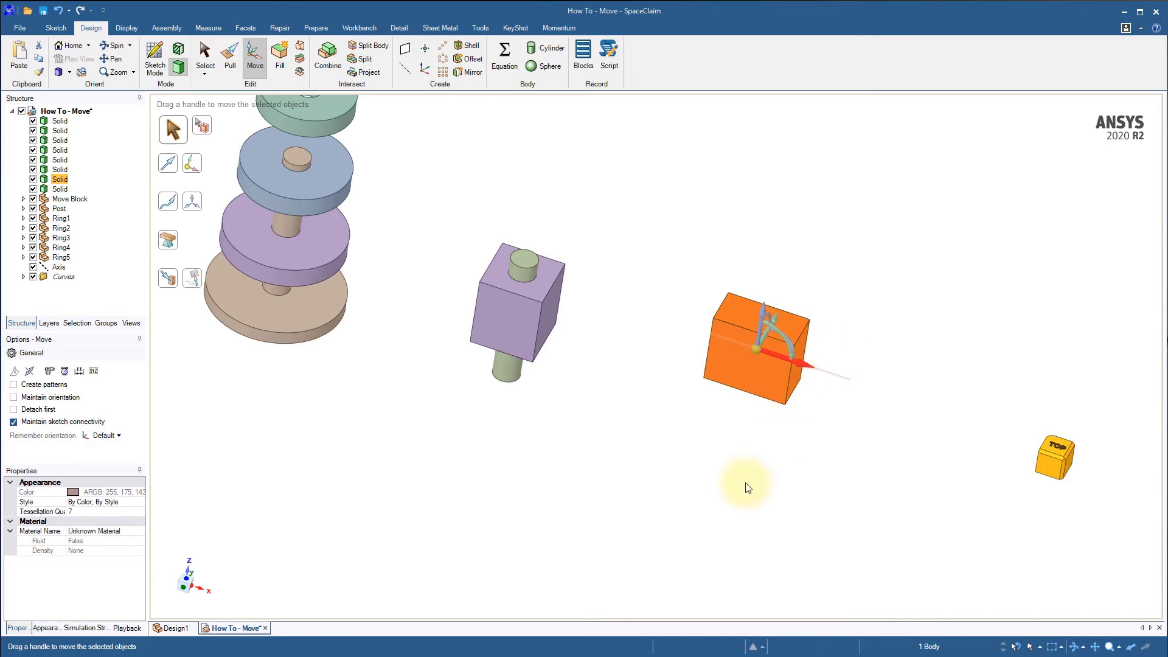
{"action": "left_click", "coordinate": [193, 279]}
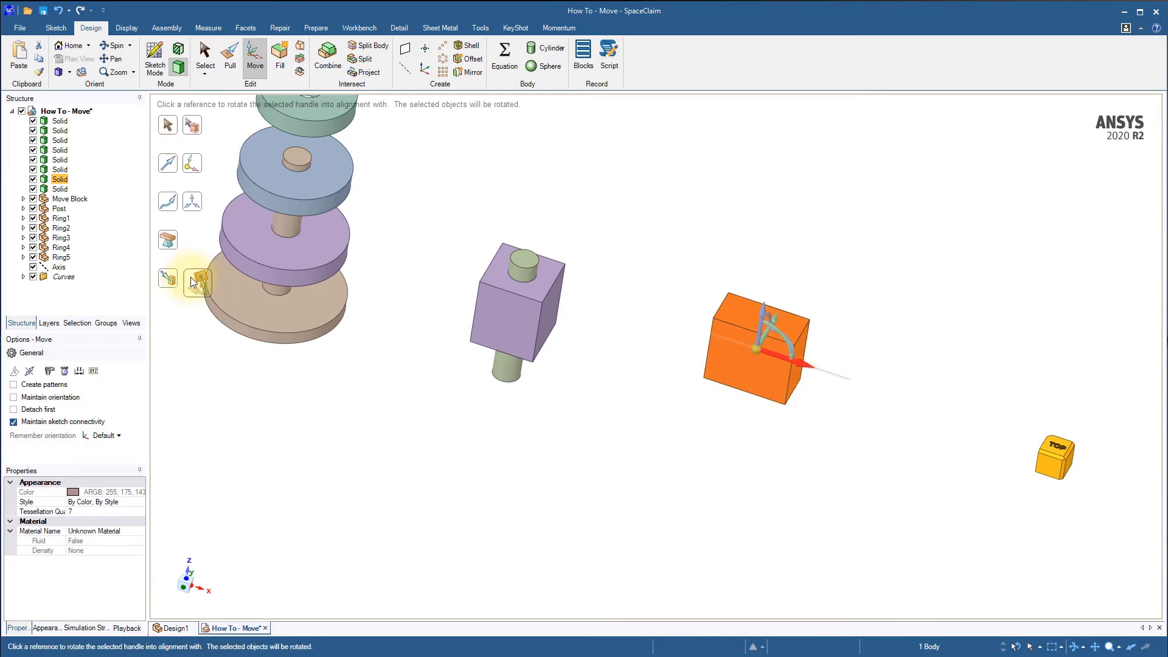
{"action": "left_click", "coordinate": [539, 334]}
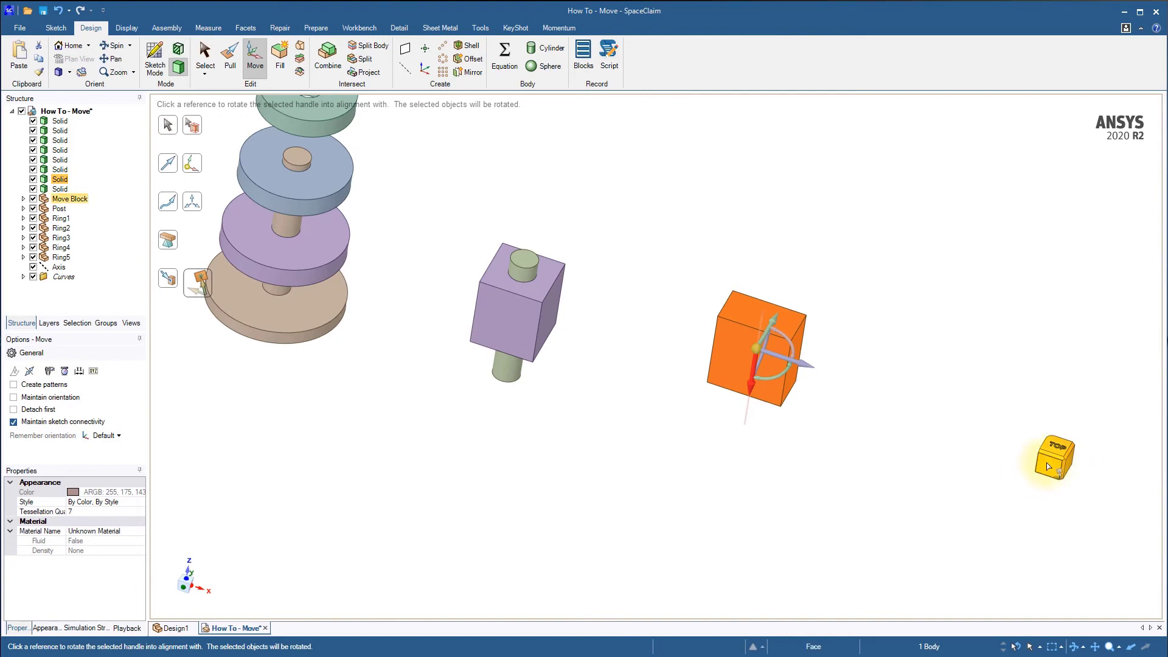
{"action": "left_click", "coordinate": [1069, 463]}
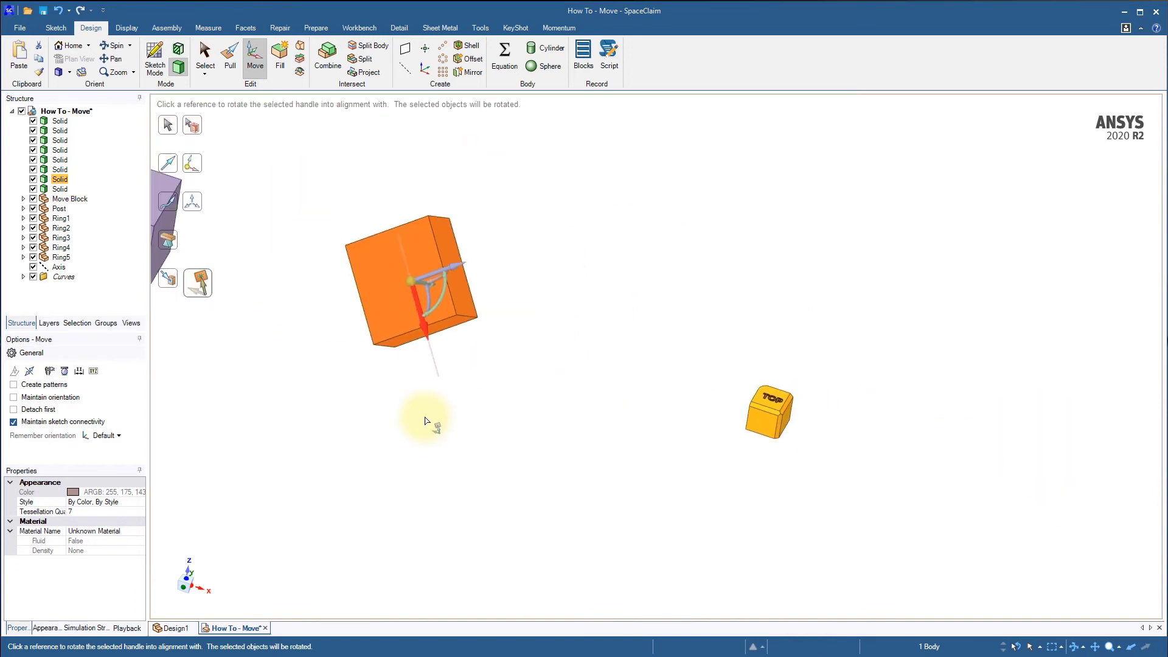
{"action": "middle_click_drag", "start_coordinate": [321, 416], "coordinate": [610, 455], "text": "shift"}
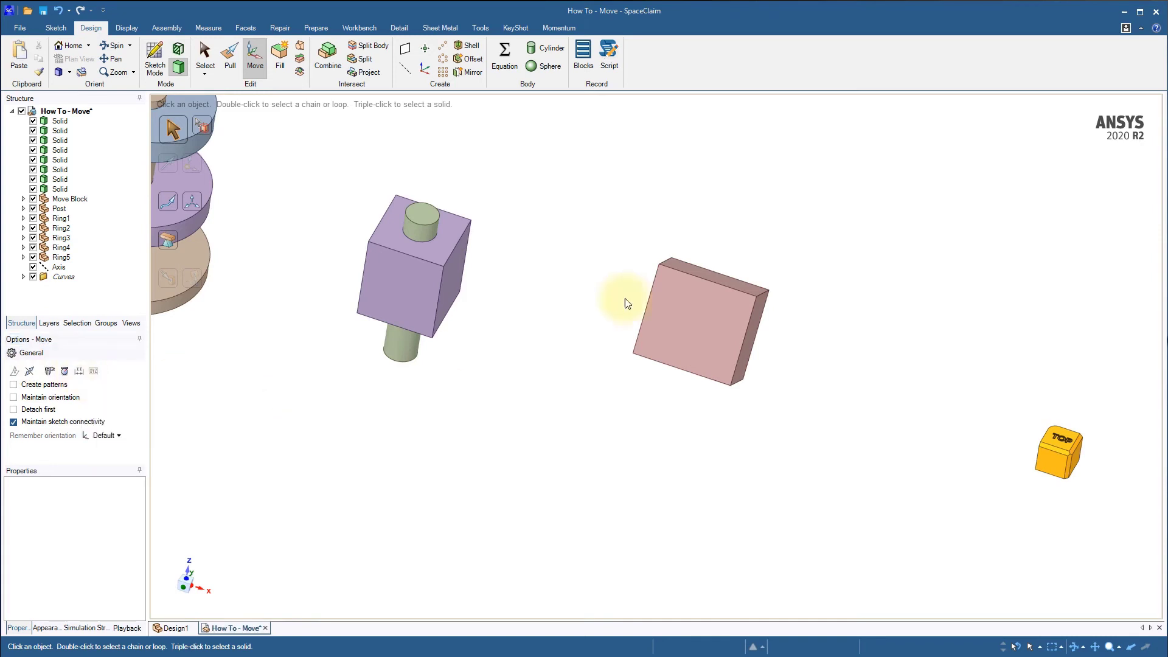
Step: Position the pink block 150 mm from the purple block's edge along the red handle axis and show the handle's XYZ coordinates
{"action": "left_click_drag", "start_coordinate": [613, 219], "coordinate": [849, 441]}
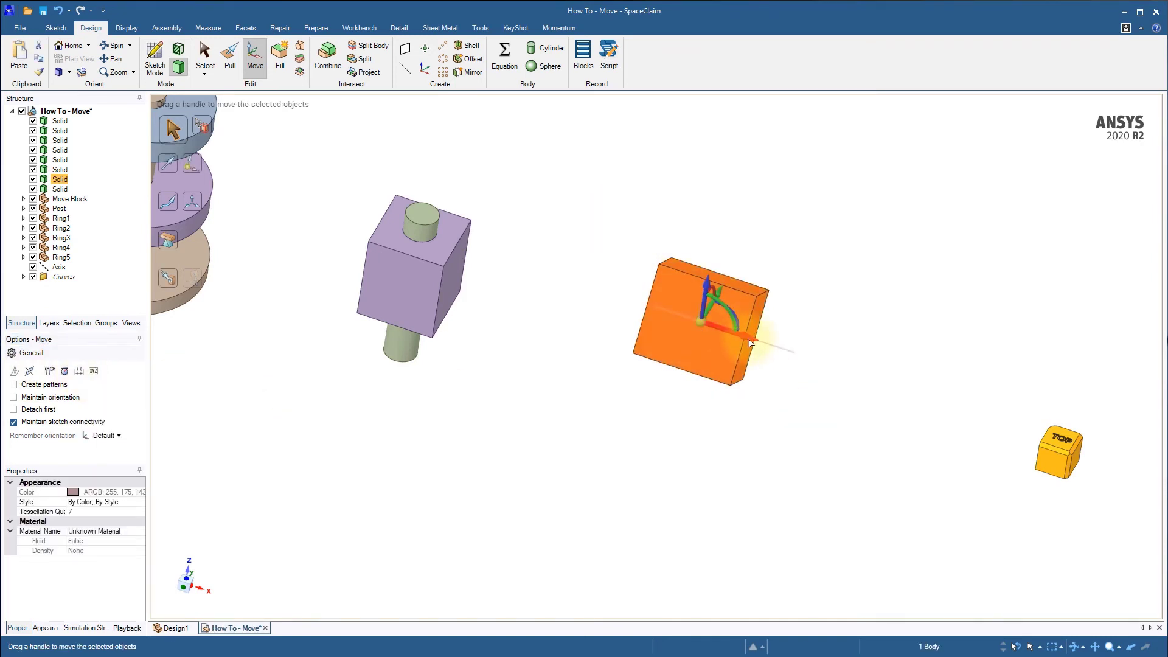
{"action": "left_click", "coordinate": [778, 308]}
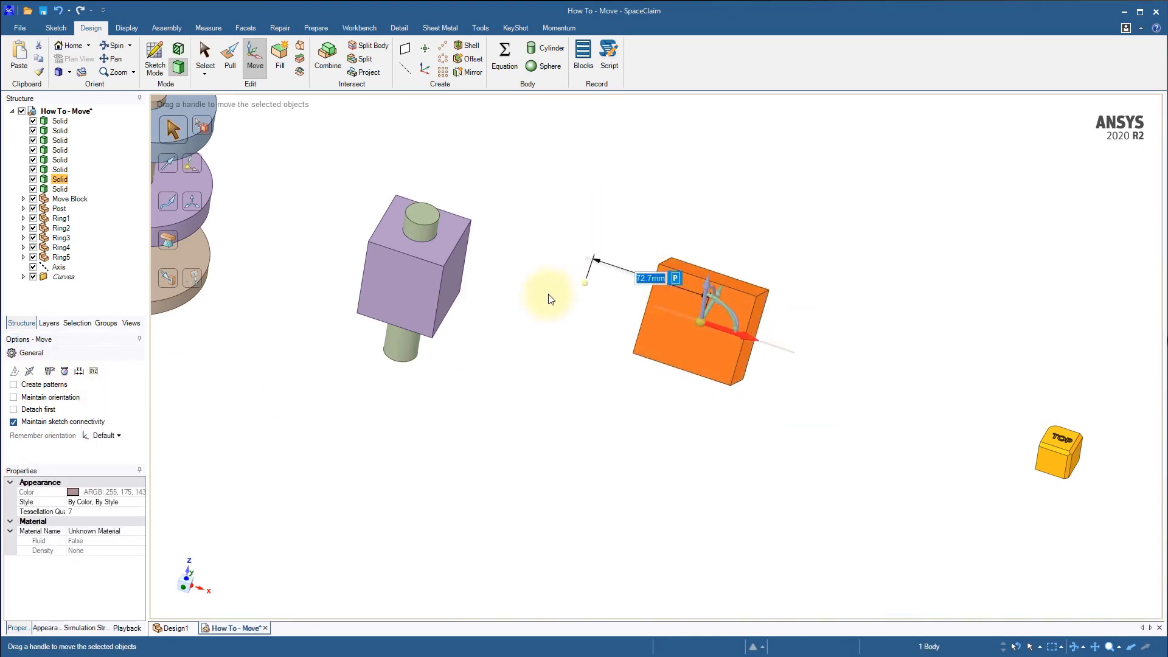
{"action": "left_click", "coordinate": [455, 283]}
{"action": "type", "text": "150"}
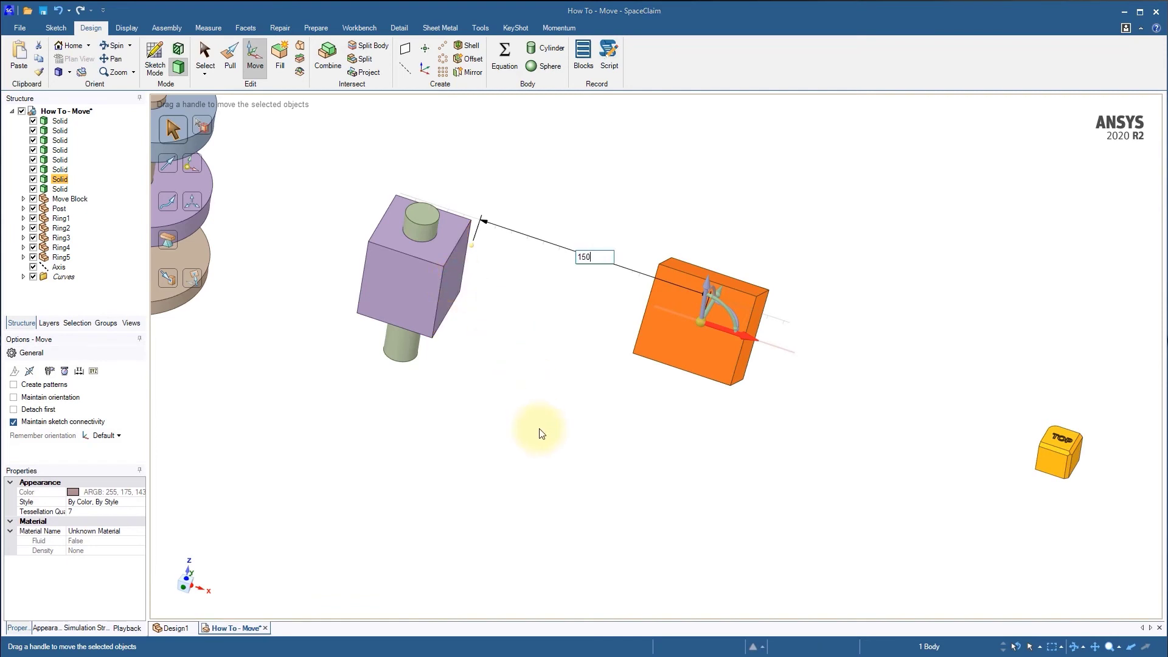
{"action": "key", "text": "Return"}
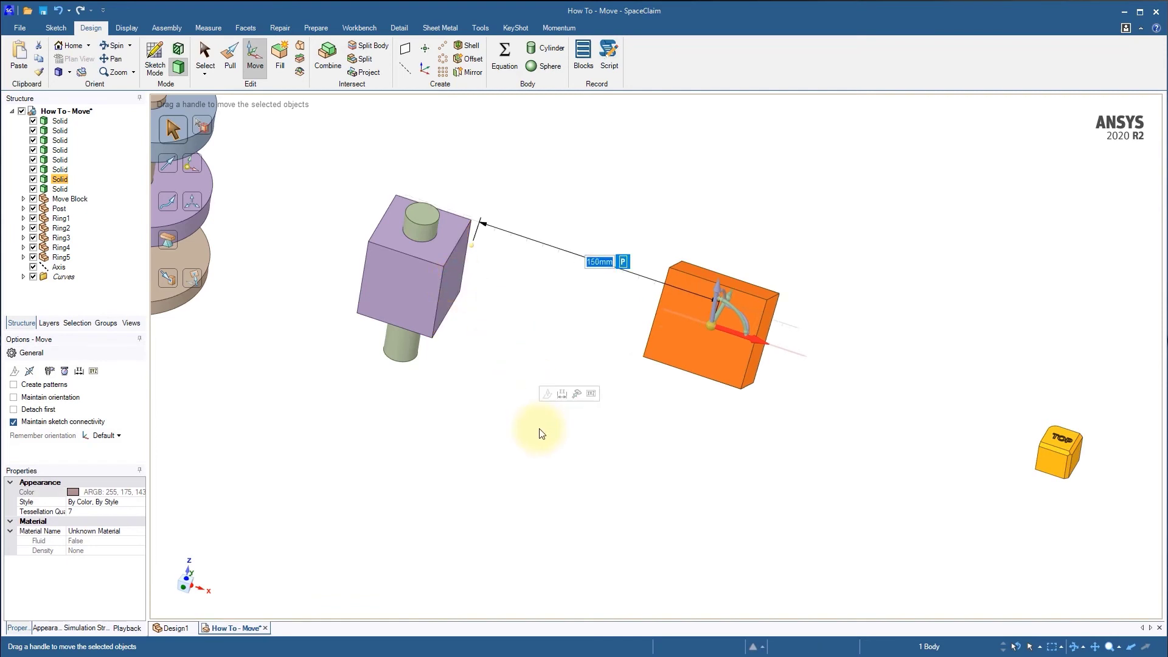
{"action": "left_click", "coordinate": [93, 371]}
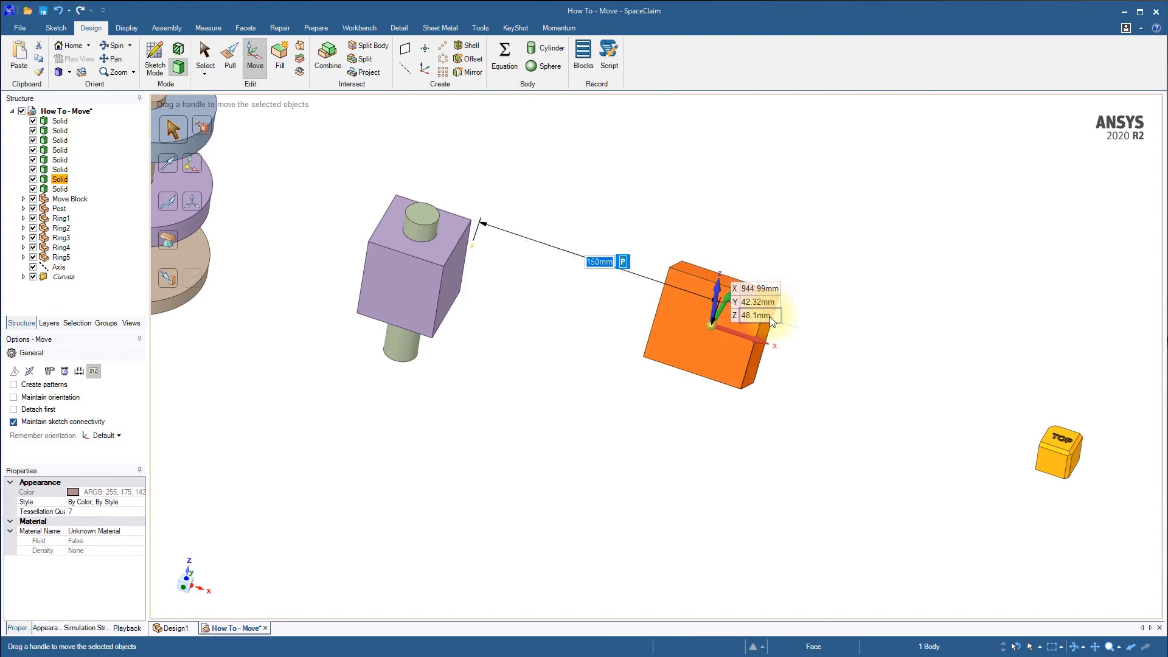
{"action": "left_click", "coordinate": [105, 404]}
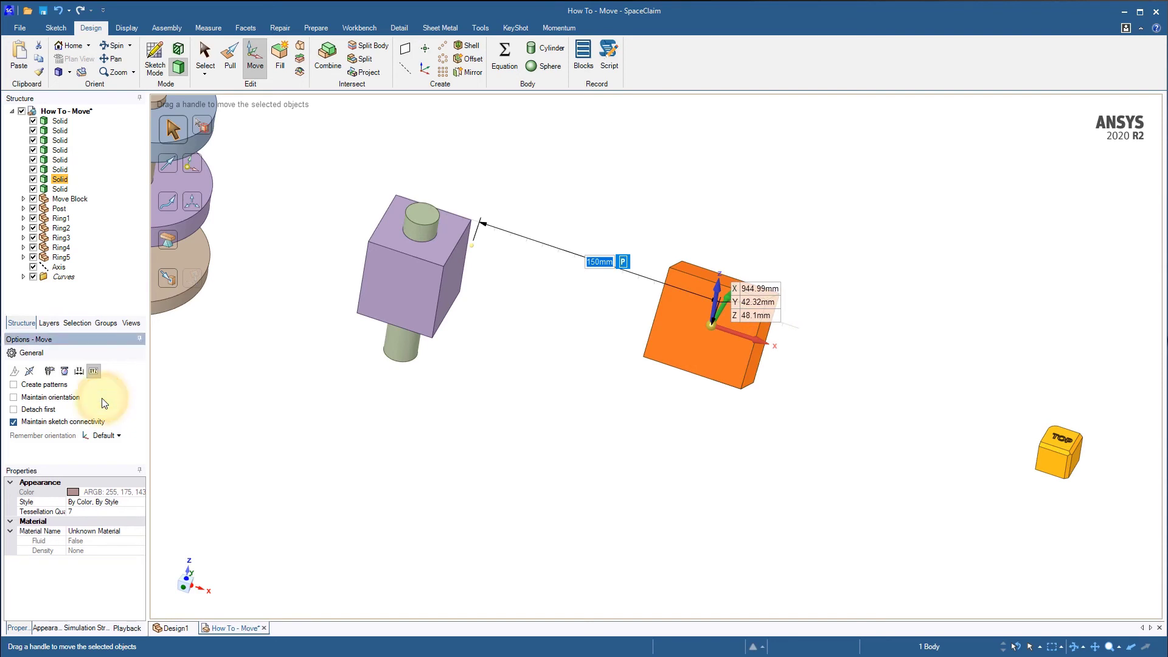
Step: Create a linear pattern of the pink block along the red handle axis with a count of 3, and undo it
{"action": "left_click", "coordinate": [14, 385]}
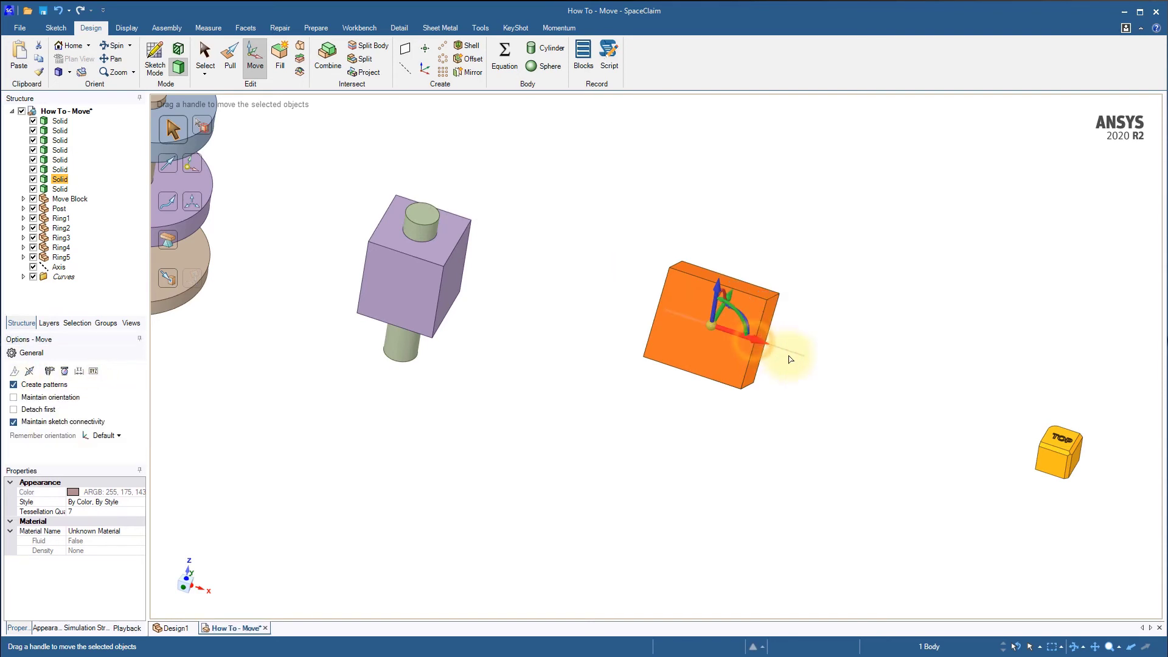
{"action": "left_click_drag", "start_coordinate": [782, 359], "coordinate": [1001, 478]}
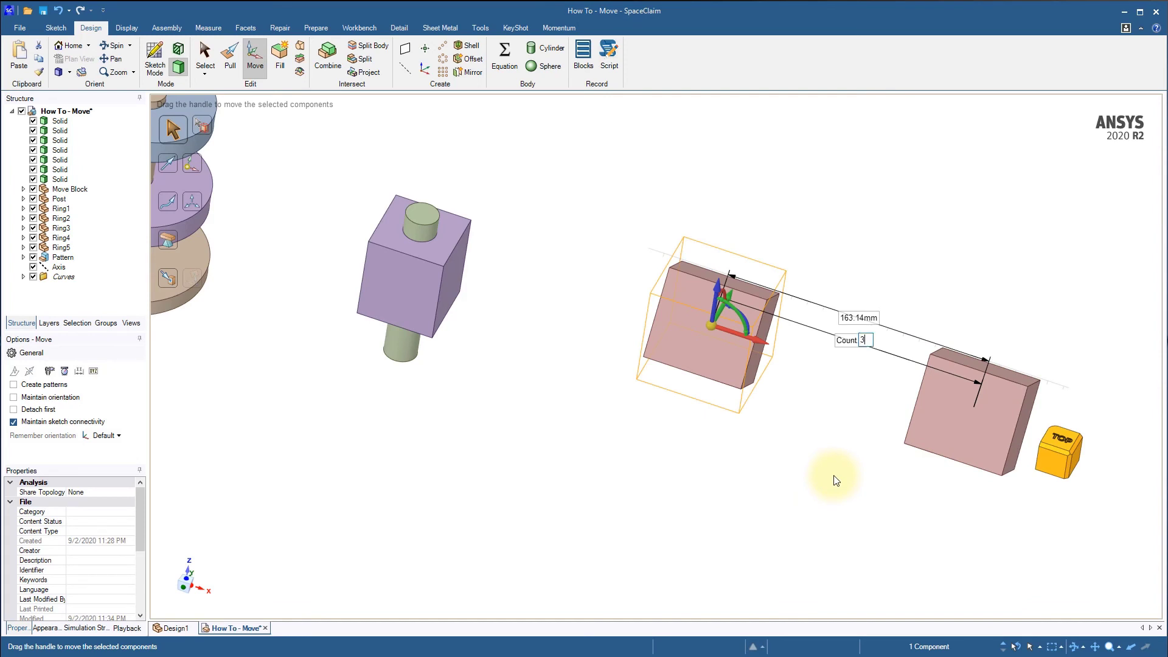
{"action": "type", "text": "3"}
{"action": "key", "text": "Tab"}
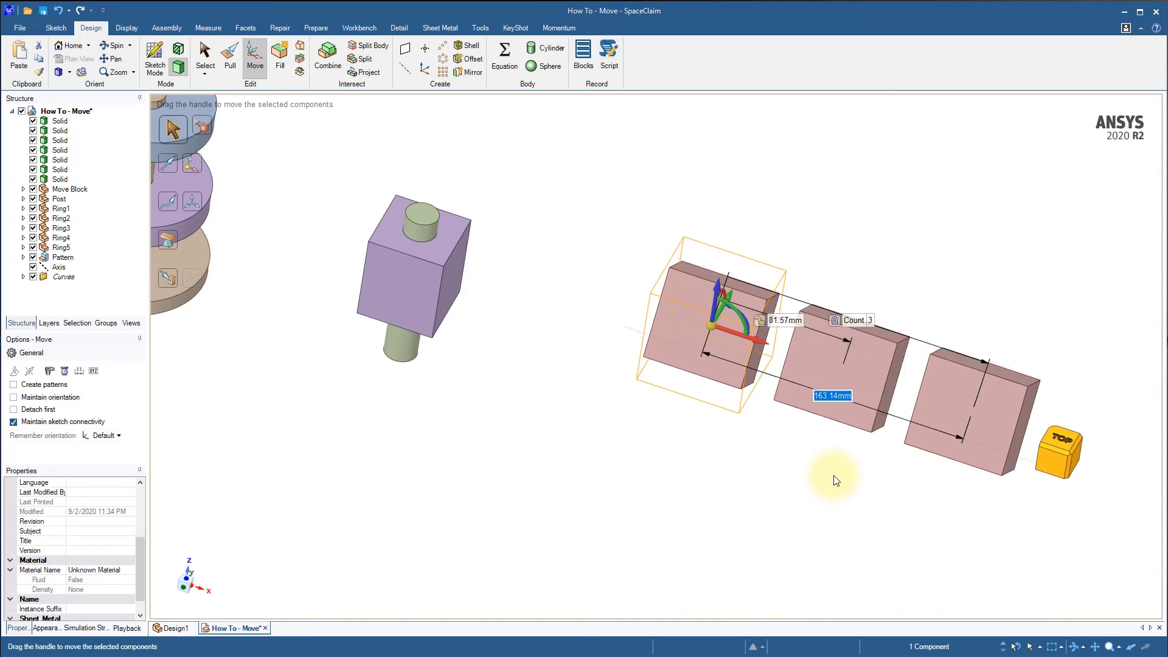
{"action": "left_click_drag", "start_coordinate": [595, 175], "coordinate": [837, 477]}
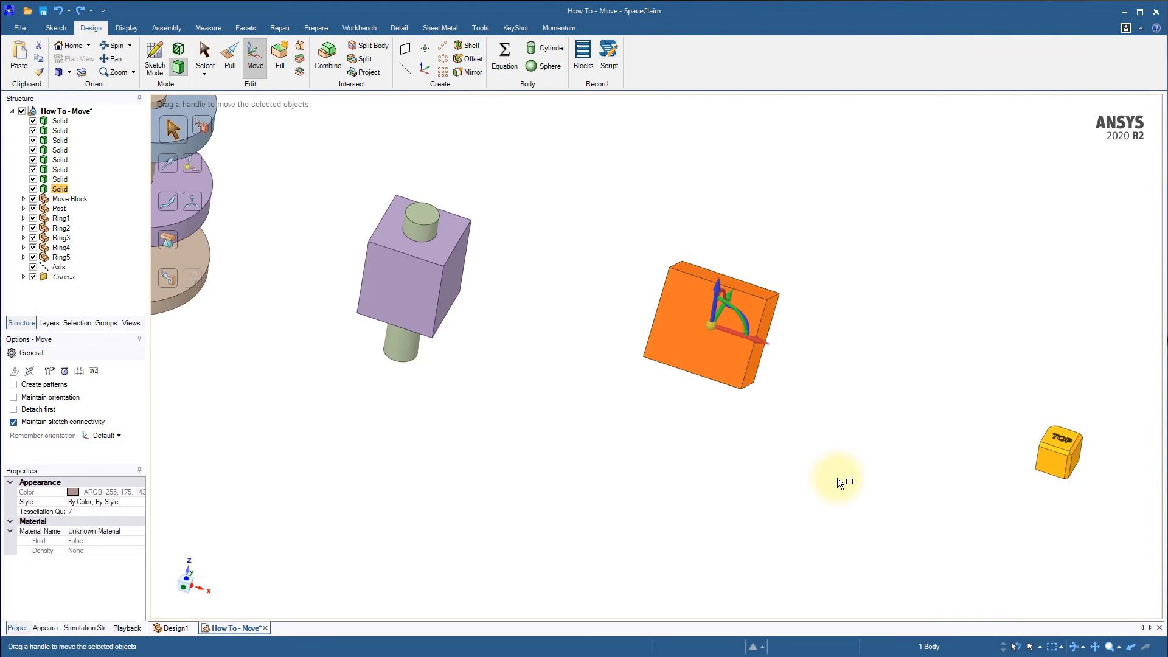
Step: Copy the pink block by moving a duplicate along the green handle axis
{"action": "middle_click_drag", "start_coordinate": [855, 417], "coordinate": [776, 434]}
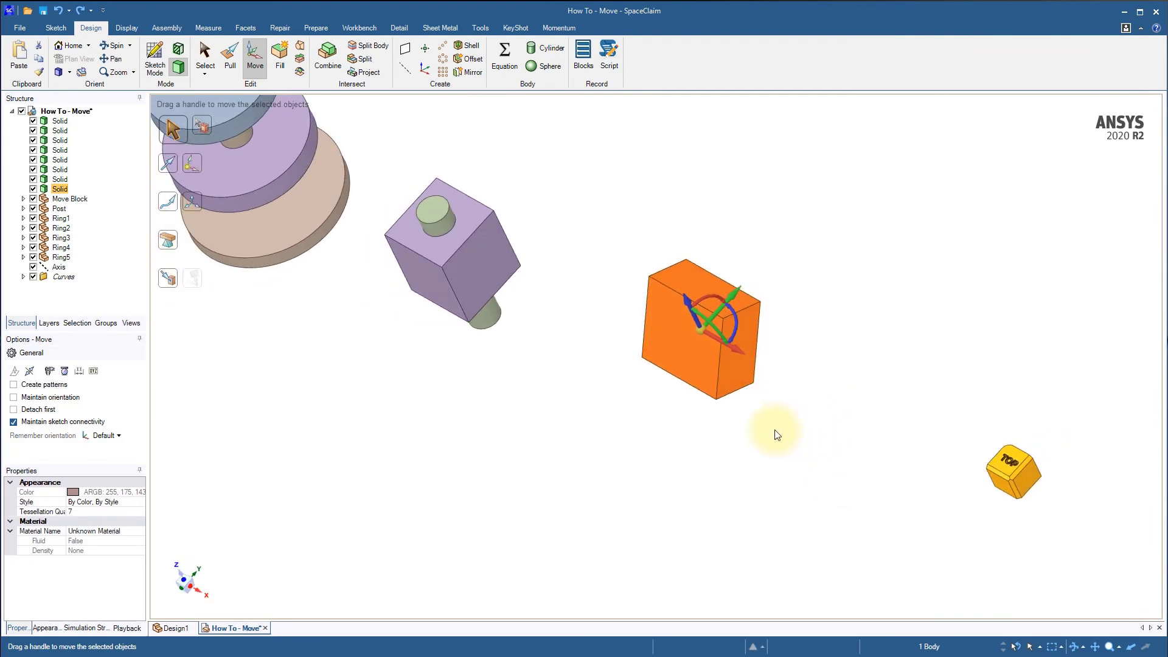
{"action": "key", "text": "ctrl"}
{"action": "left_click_drag", "start_coordinate": [734, 296], "coordinate": [927, 196], "text": "ctrl"}
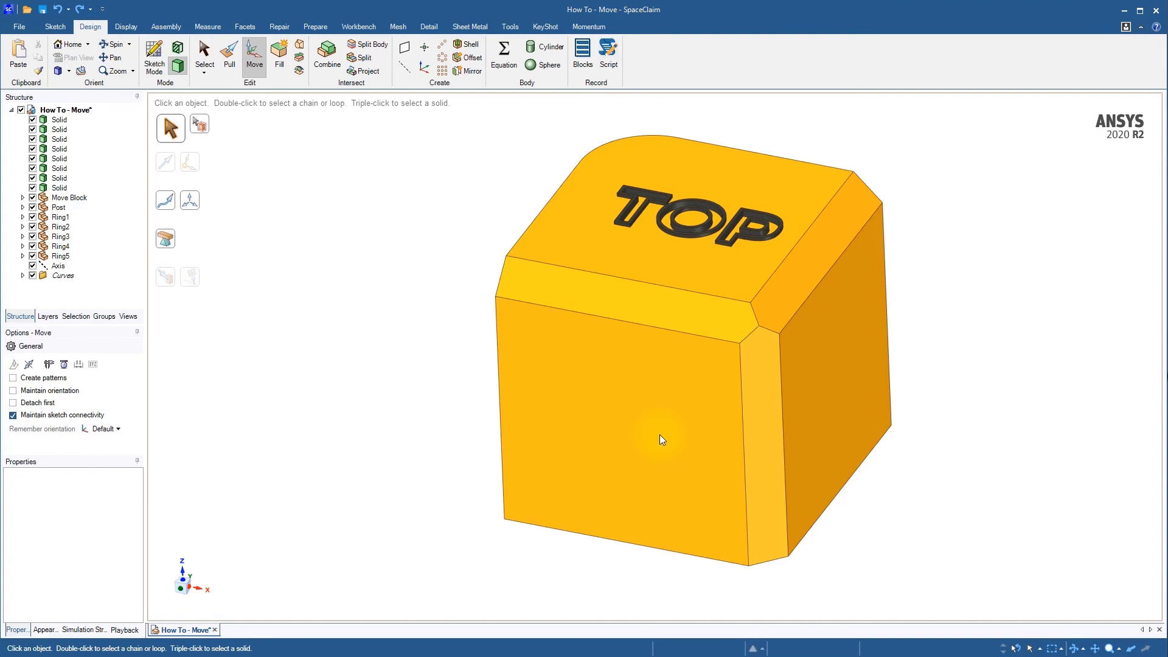
Step: Move the TOP block's front face outward along its normal and anchor the Move handle at the midpoint of the face's upper edge
{"action": "left_click", "coordinate": [656, 434]}
{"action": "scroll", "coordinate": [656, 435], "scroll_direction": "down", "scroll_amount": 3}
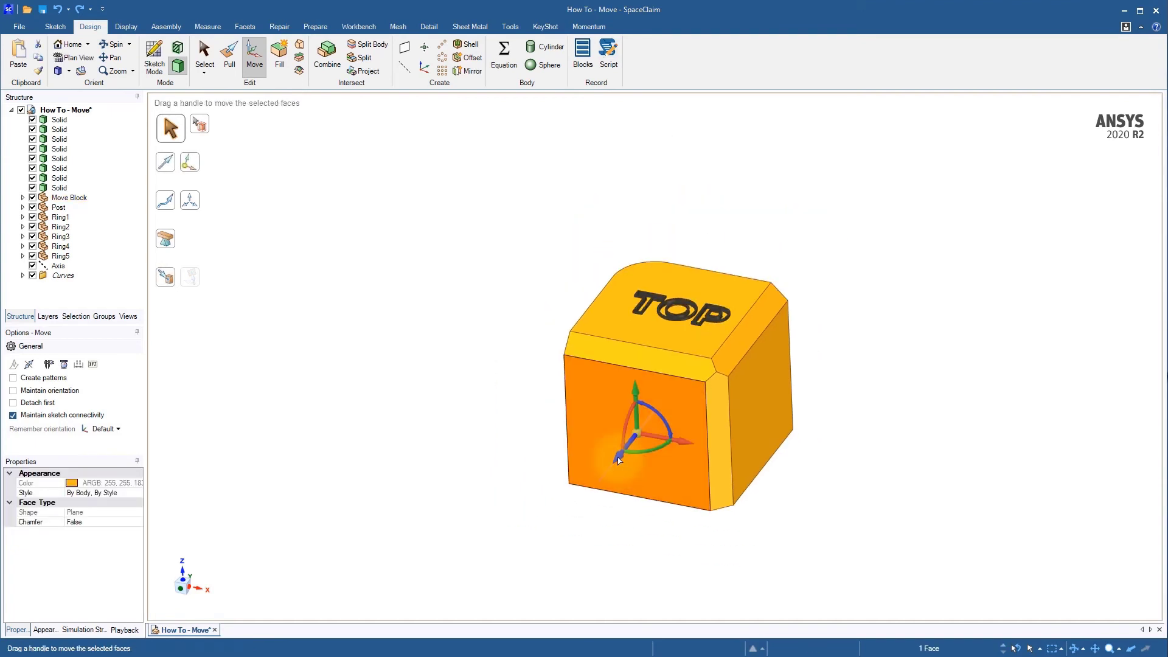
{"action": "left_click_drag", "start_coordinate": [619, 460], "coordinate": [630, 375]}
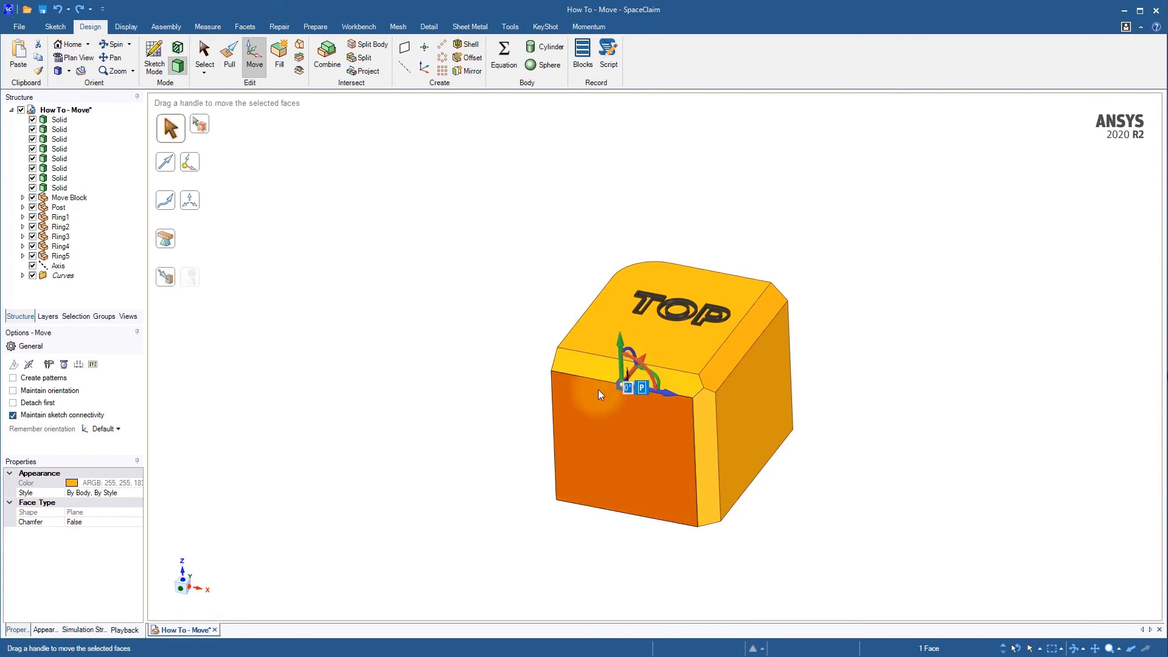
{"action": "left_click", "coordinate": [518, 410]}
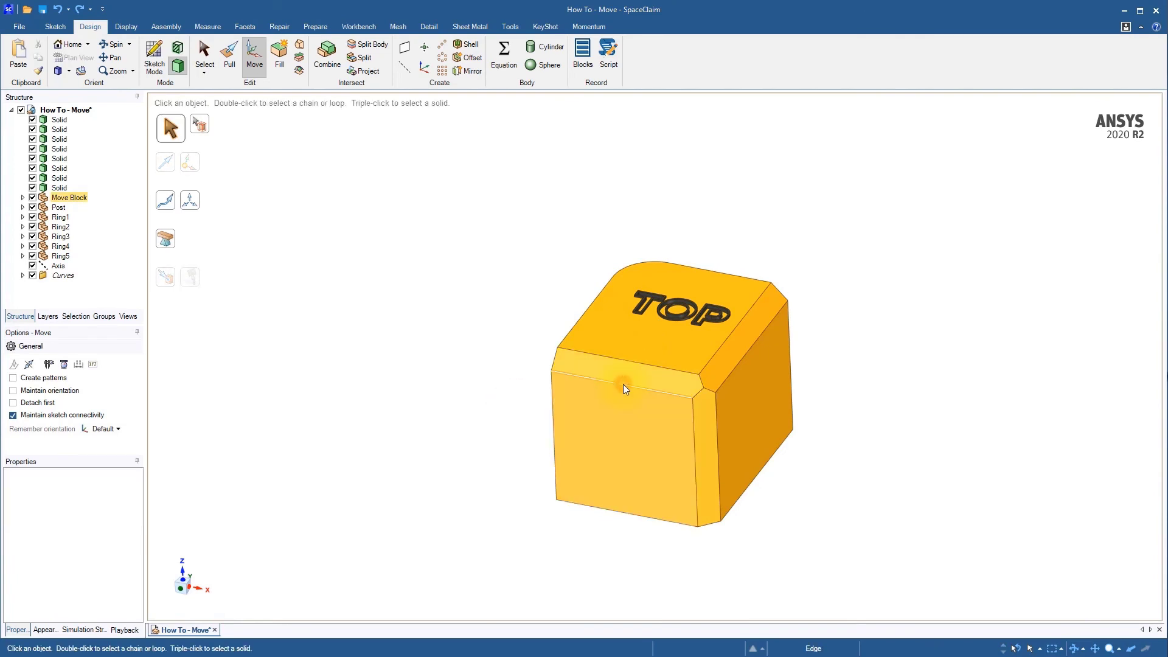
Step: Select the four-edge loop around the TOP block's front face and try moving it along the green handle axis
{"action": "double_click", "coordinate": [623, 385]}
{"action": "double_click", "coordinate": [623, 385]}
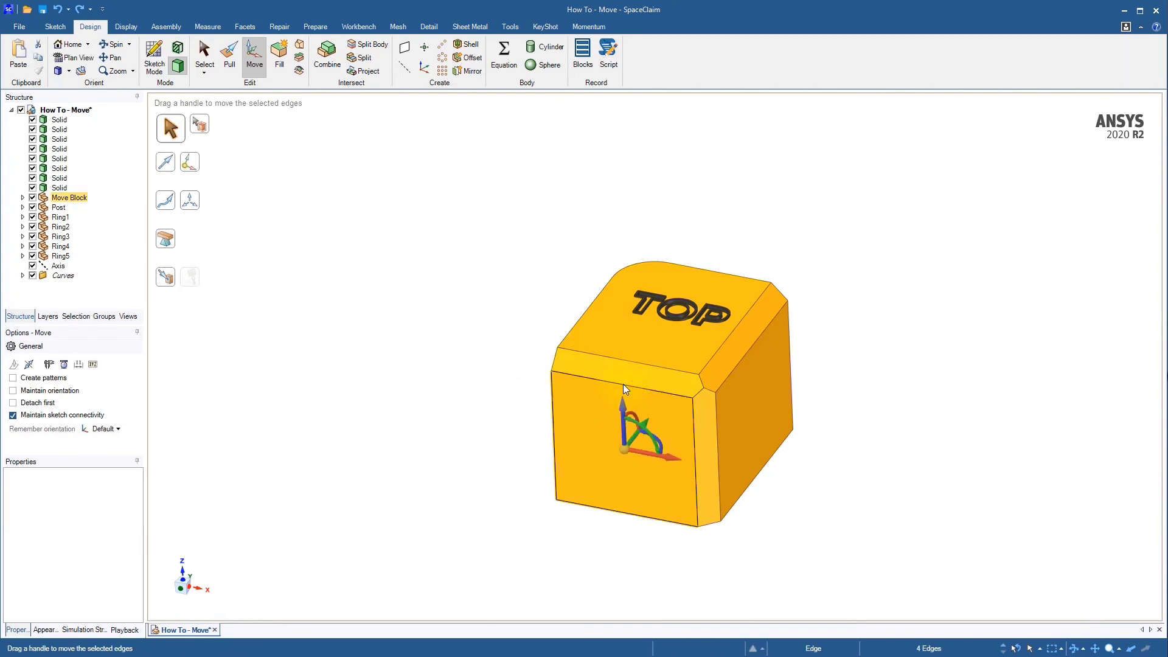
{"action": "mouse_move", "coordinate": [635, 422]}
{"action": "left_mouse_down"}
{"action": "mouse_move", "coordinate": [629, 496]}
{"action": "mouse_move", "coordinate": [653, 444]}
{"action": "mouse_move", "coordinate": [646, 428]}
{"action": "left_mouse_up"}
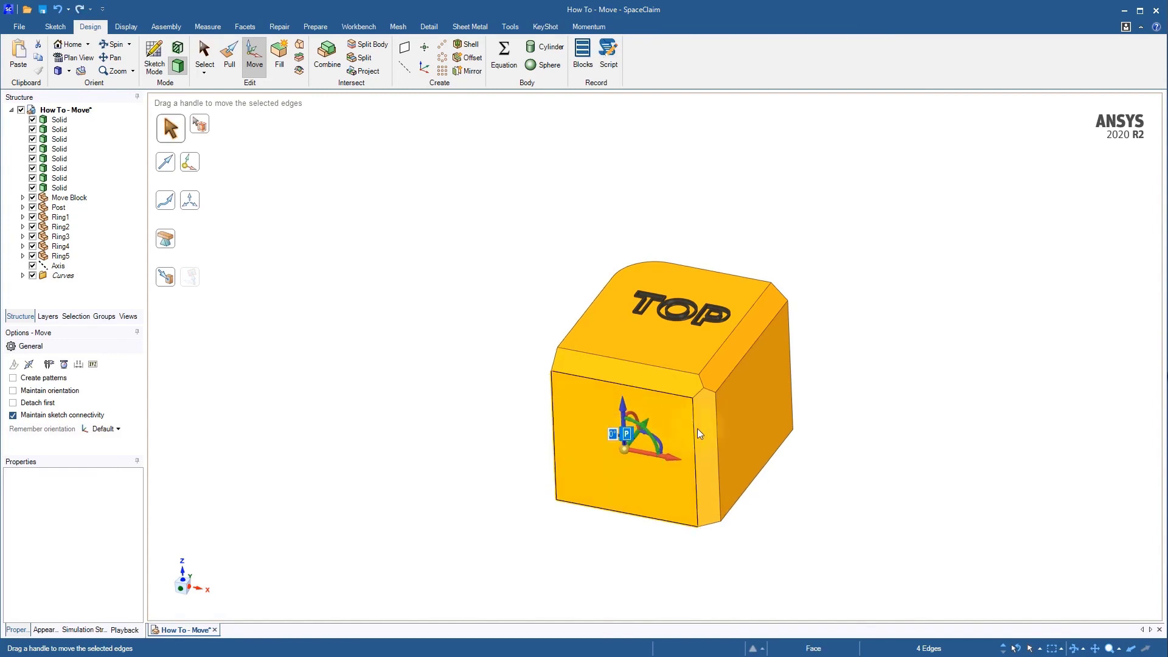
{"action": "left_click", "coordinate": [871, 454]}
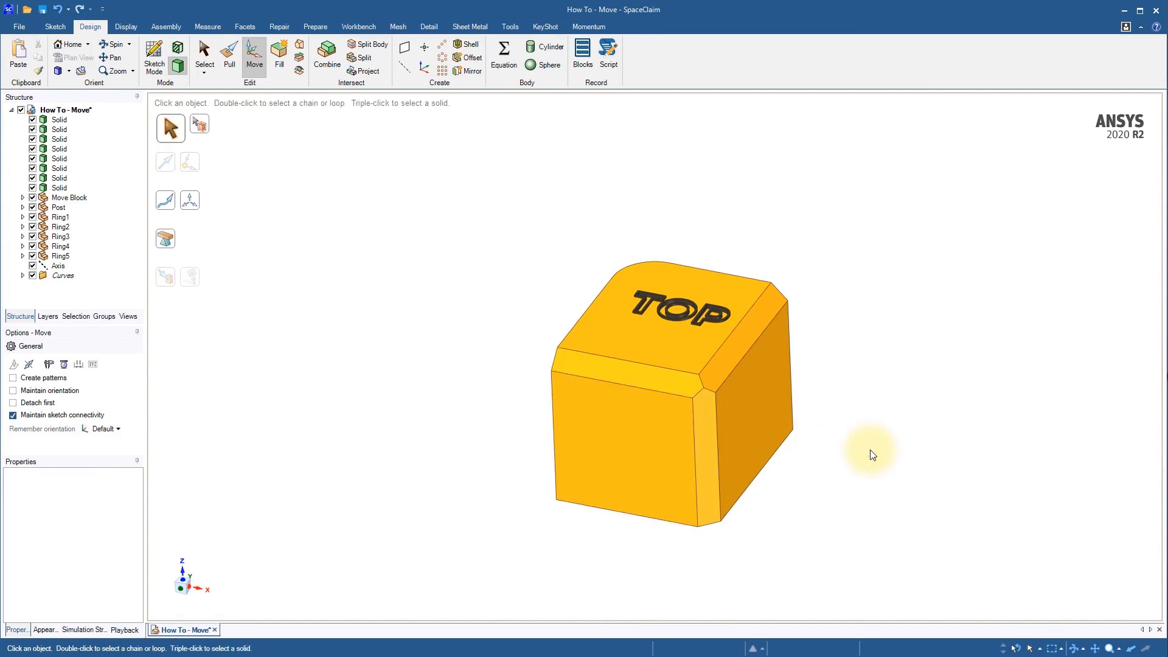